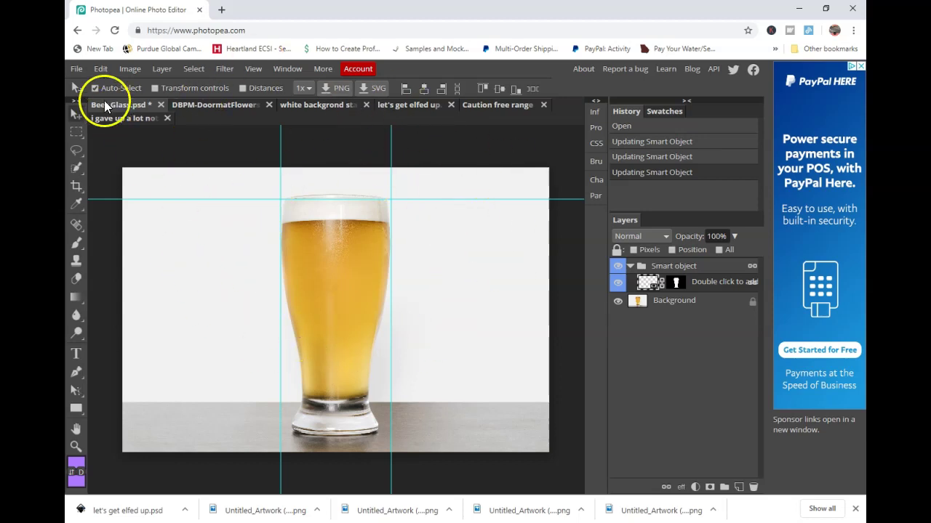
# - Browse to the Design Bundles Beer Glass mockup folder, then cancel without opening anything
pyautogui.click(76, 68)
pyautogui.click(99, 103)
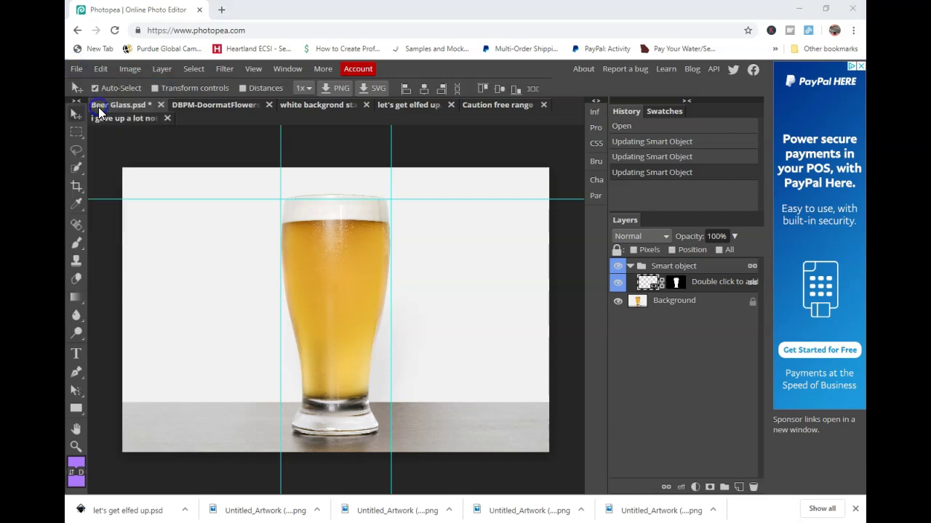
pyautogui.scroll(1, 161, 183)
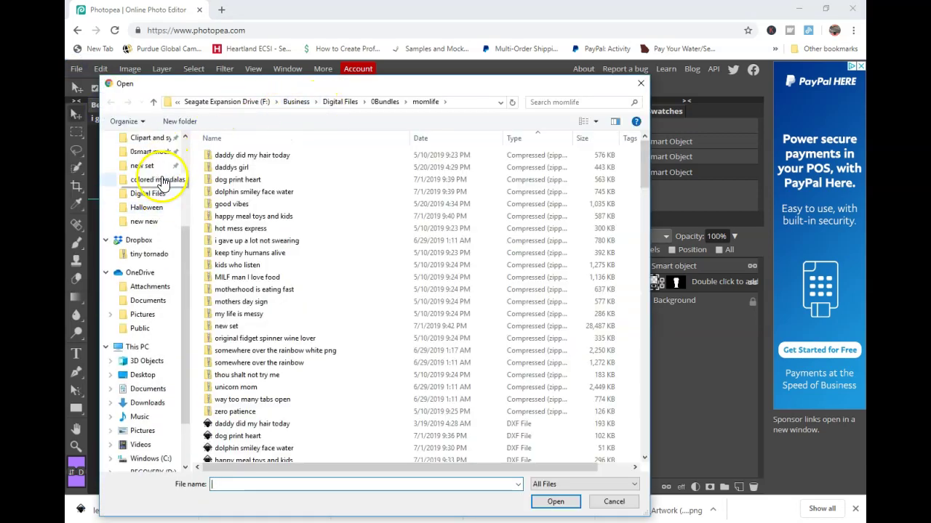
pyautogui.scroll(1, 162, 183)
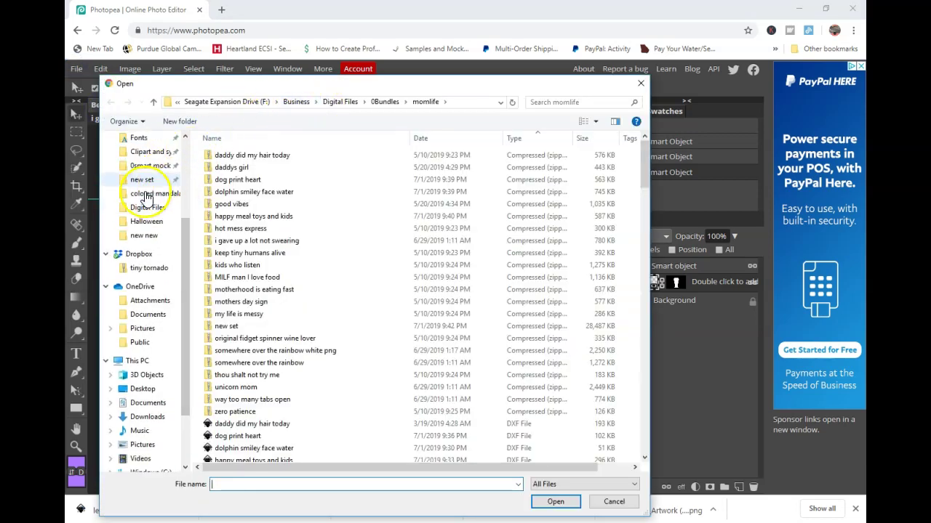
pyautogui.scroll(3, 149, 175)
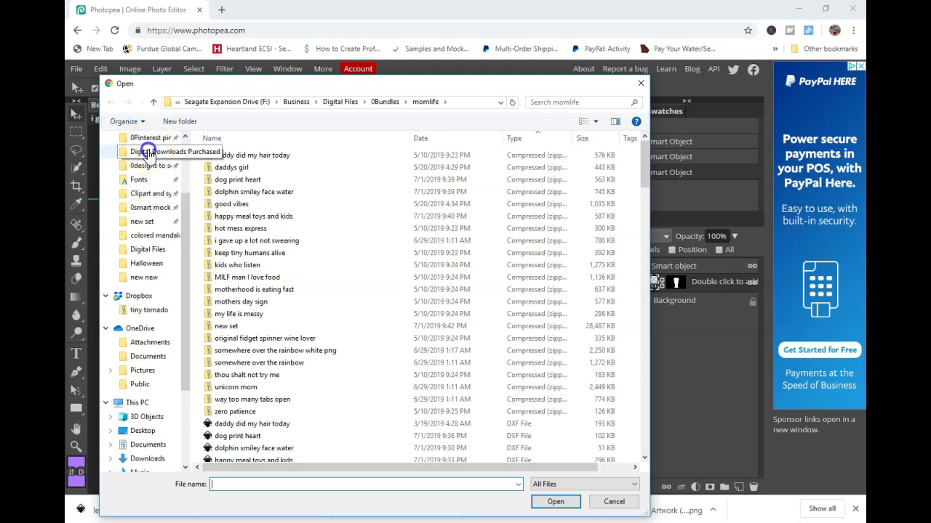
pyautogui.click(149, 149)
pyautogui.doubleClick(246, 183)
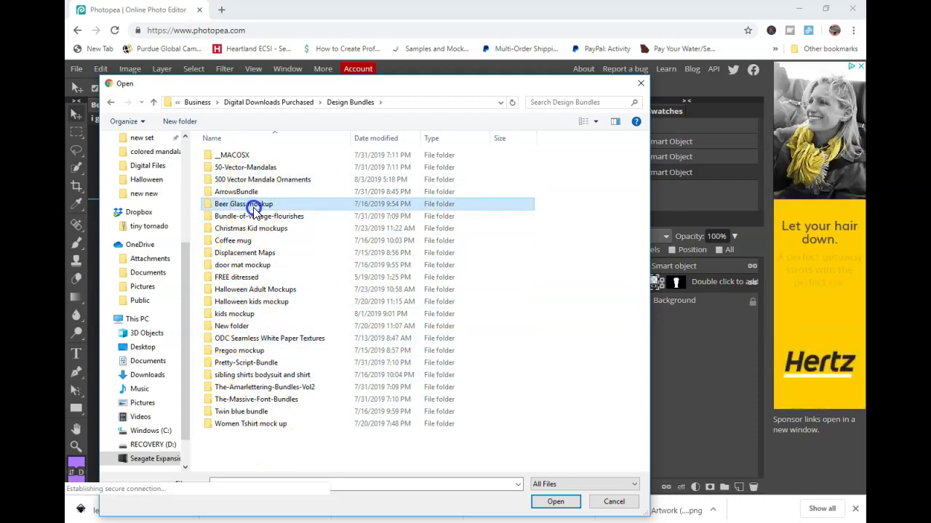
pyautogui.doubleClick(251, 205)
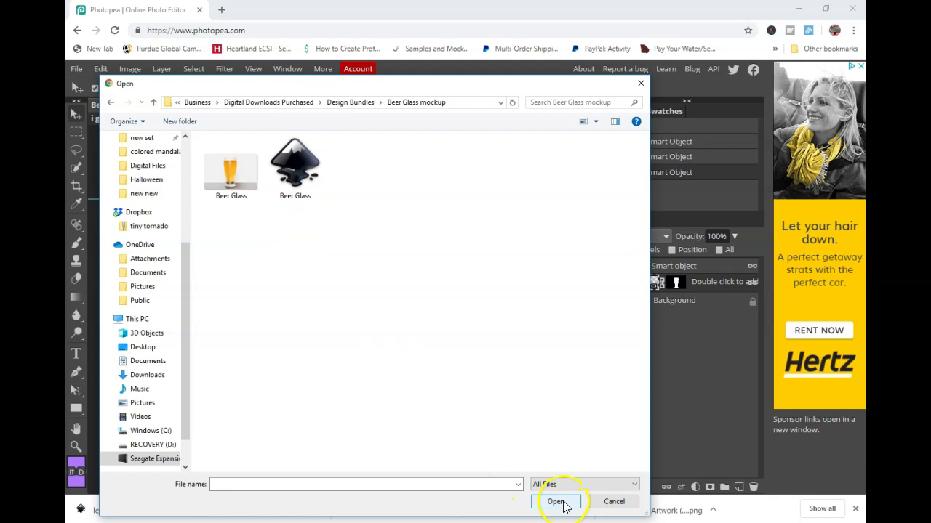
pyautogui.click(600, 503)
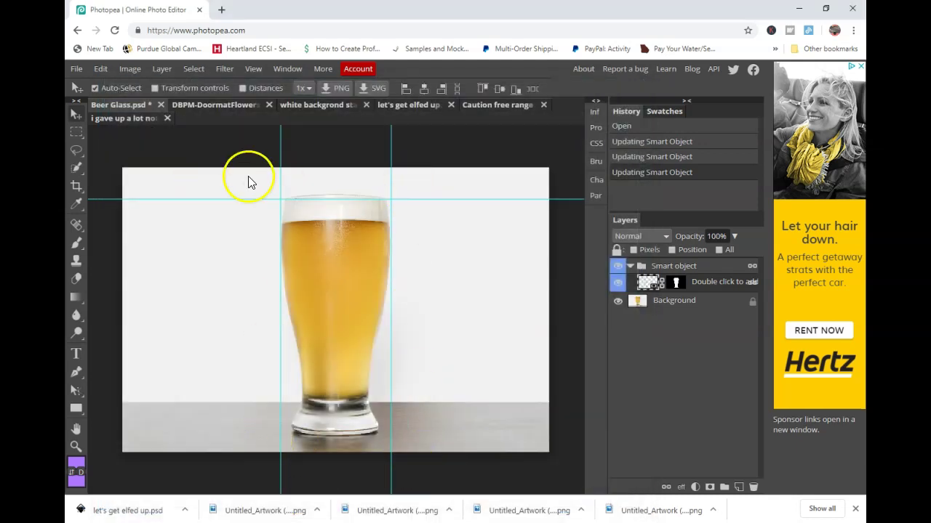
# - Look over the flowered doormat, T-shirt model and beer glass mockups
pyautogui.click(180, 106)
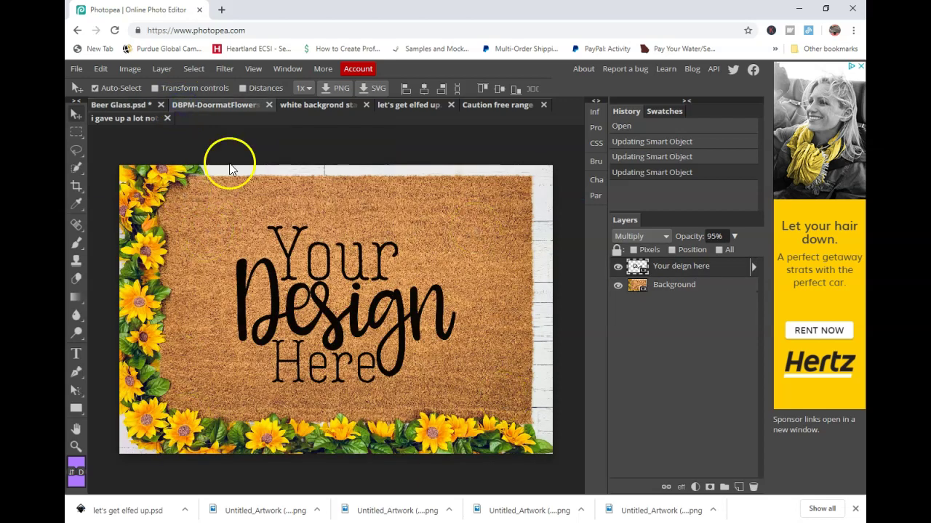
pyautogui.click(301, 106)
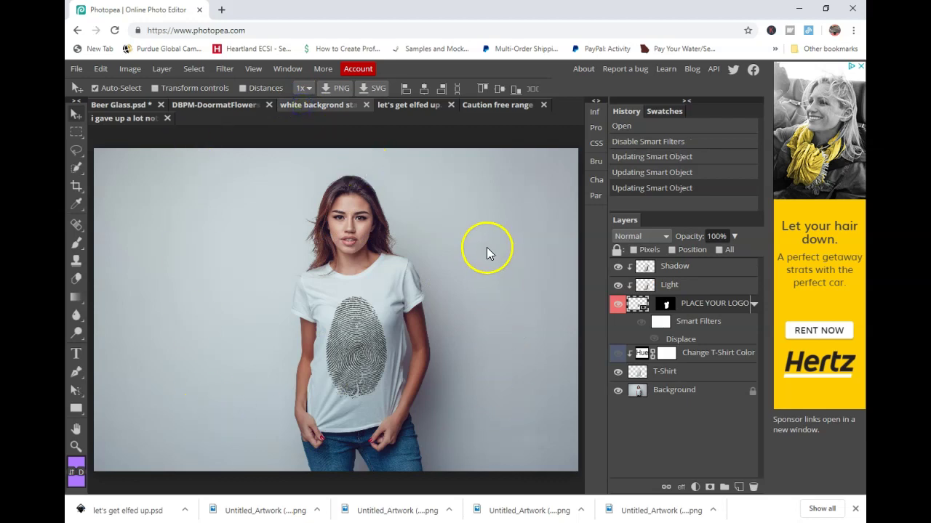
pyautogui.click(141, 106)
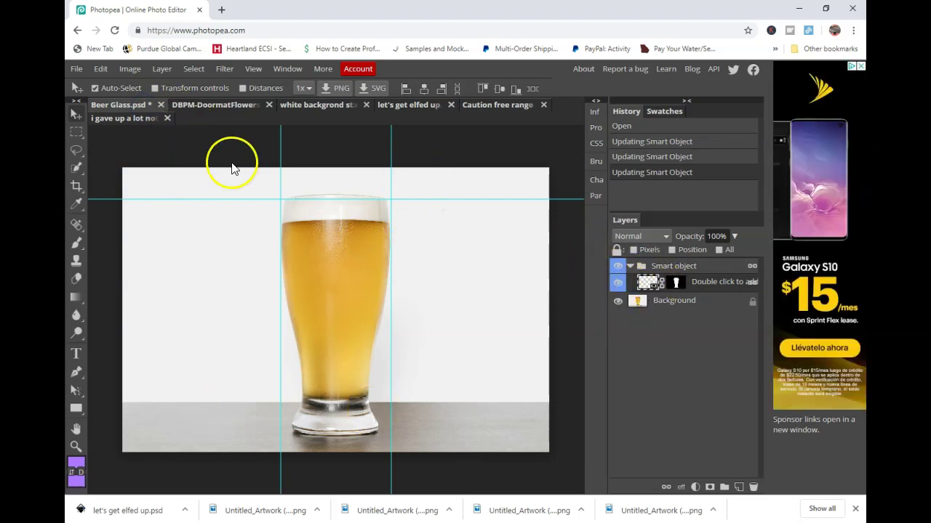
# - On the doormat mockup, toggle the background layer and expand the design layer's smart filters
pyautogui.click(220, 106)
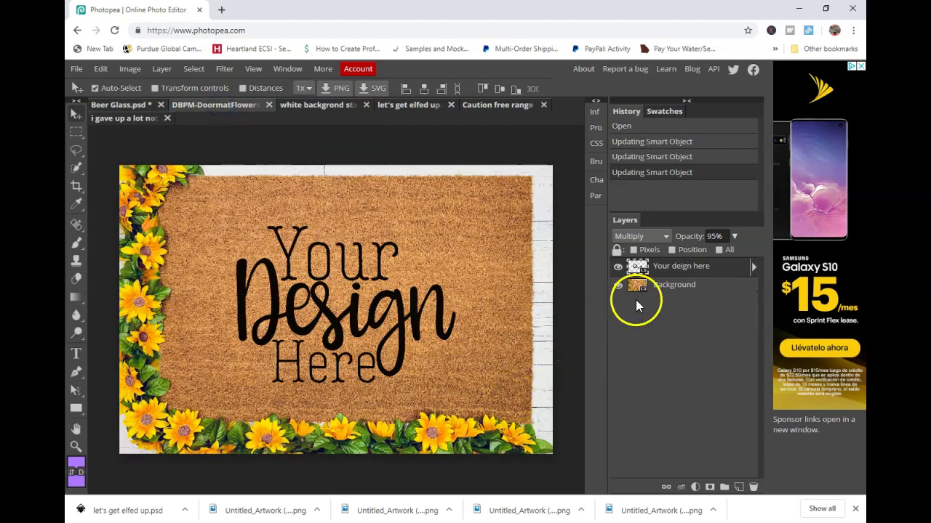
pyautogui.click(617, 286)
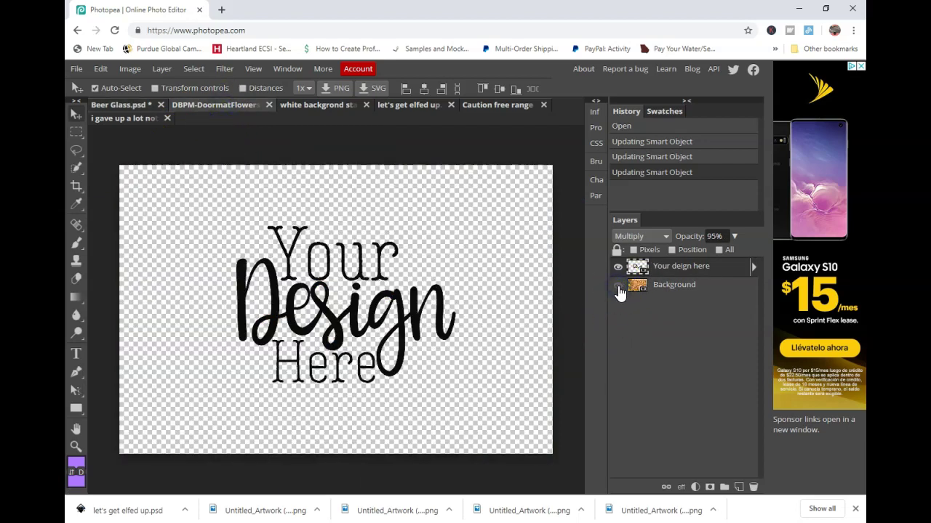
pyautogui.click(617, 287)
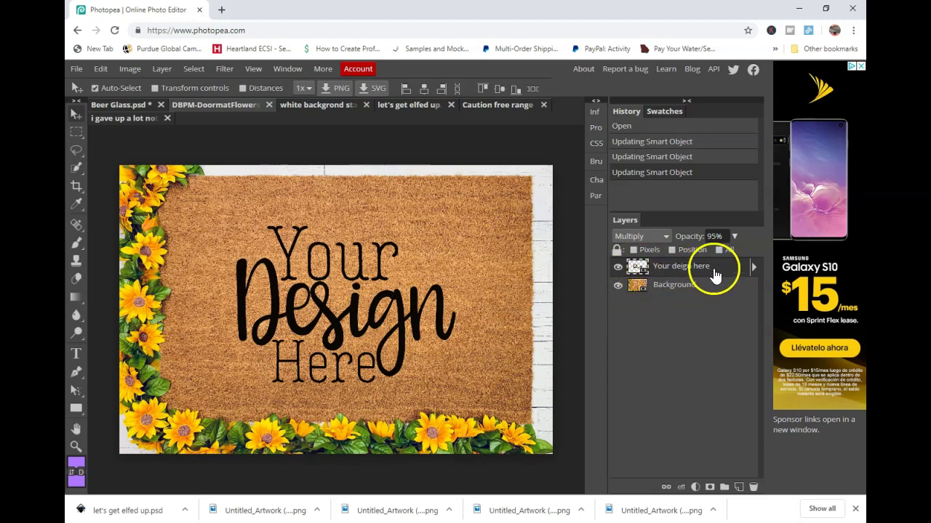
pyautogui.click(753, 268)
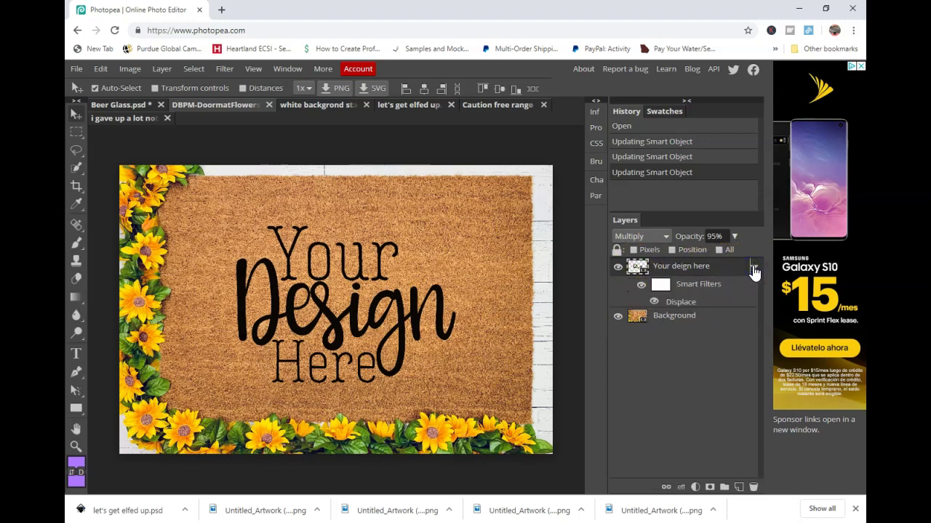
pyautogui.click(753, 268)
pyautogui.click(753, 269)
# - Re-enable the PLACE YOUR LOGO Smart Filters in the T-shirt mockup and return to Beer Glass.psd
pyautogui.click(298, 106)
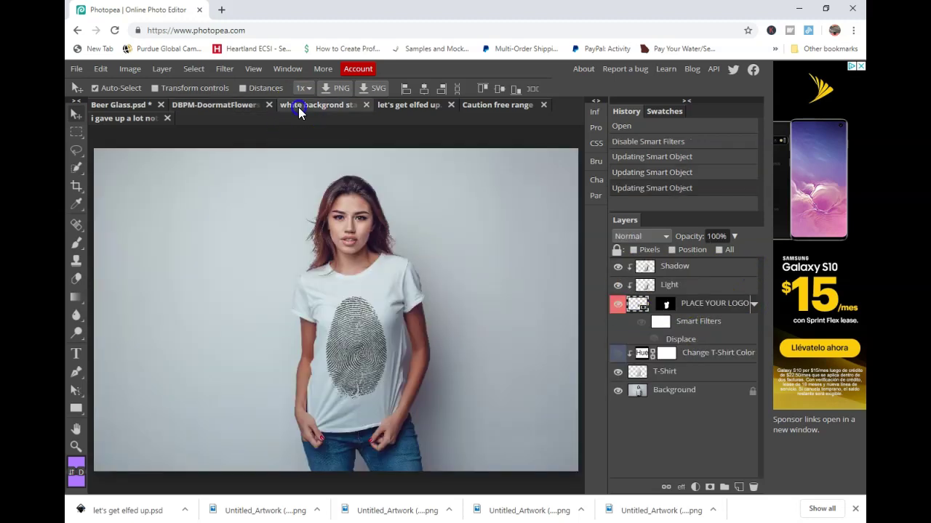
pyautogui.click(642, 322)
pyautogui.click(642, 323)
pyautogui.moveTo(643, 306); pyautogui.dragTo(114, 107)
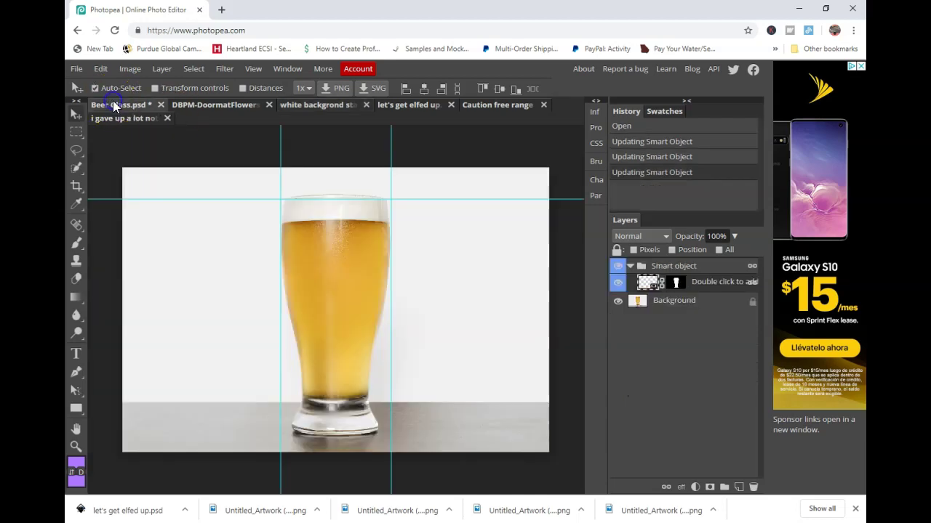
# - After checking the design tabs, open the Beer Glass.psd smart object contents as Layer 51.psd
pyautogui.click(410, 103)
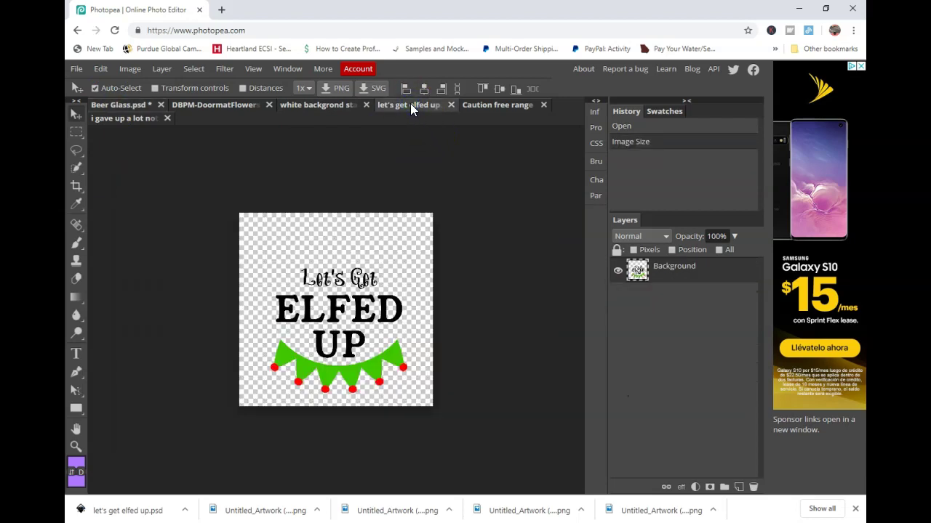
pyautogui.click(475, 102)
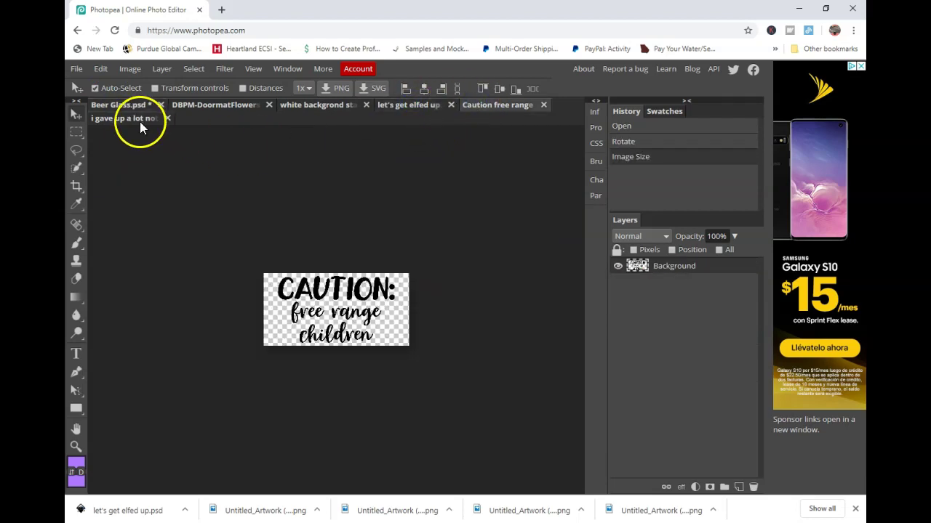
pyautogui.click(139, 120)
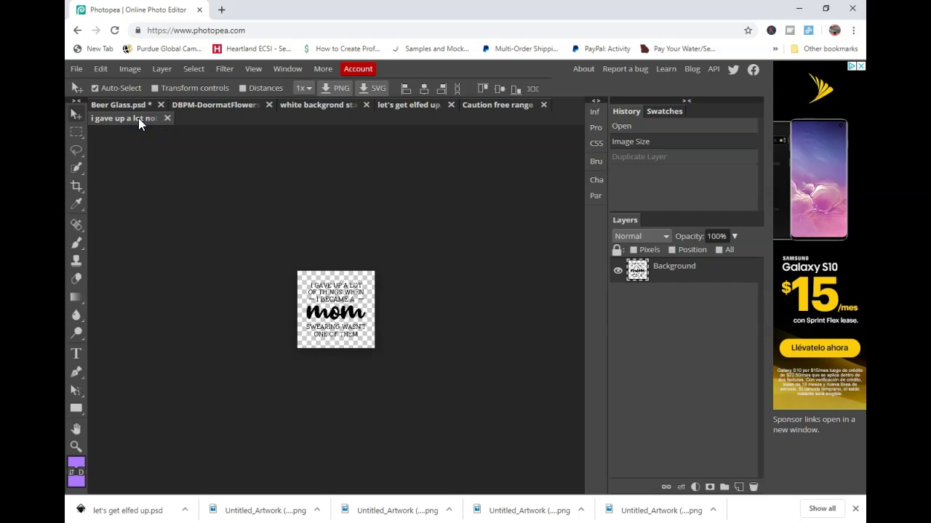
pyautogui.click(125, 105)
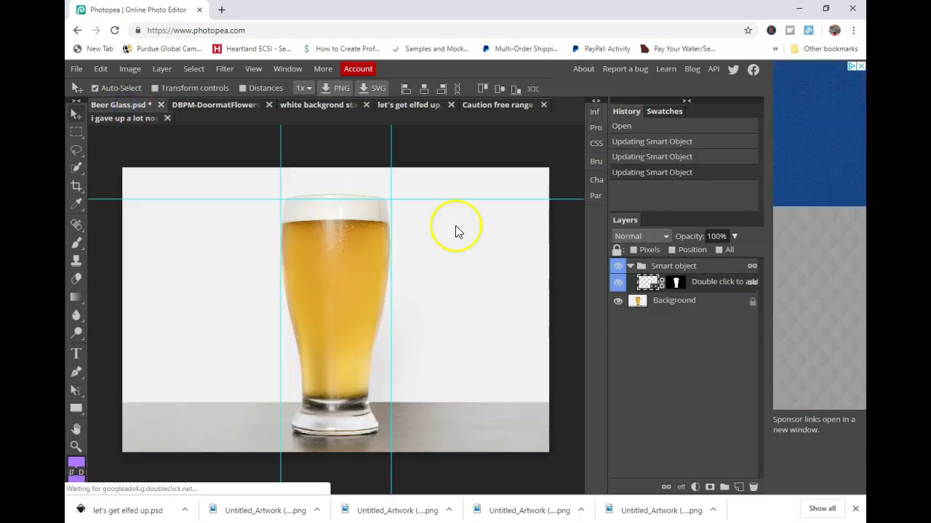
pyautogui.doubleClick(649, 282)
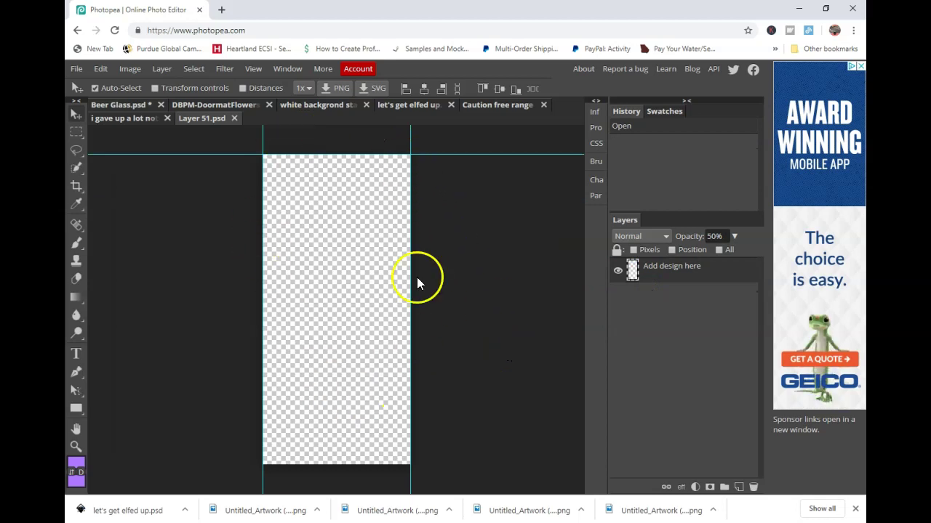
# - Resize the ELFED UP design to 2000 × 2000 px at 300 DPI
pyautogui.click(398, 106)
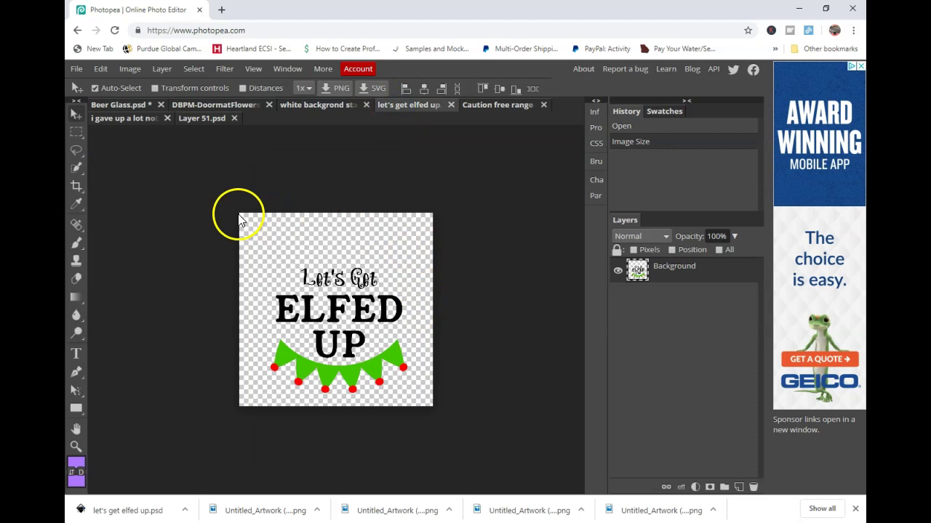
pyautogui.click(131, 68)
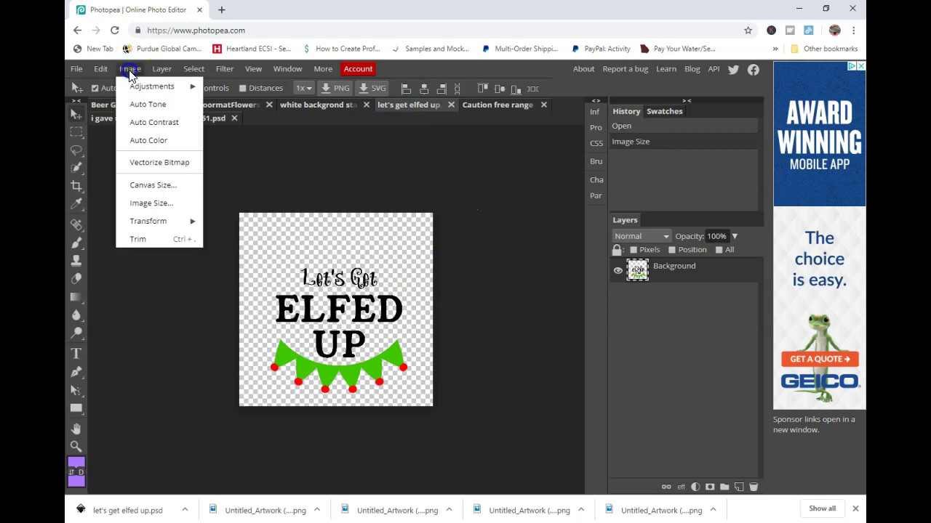
pyautogui.click(151, 203)
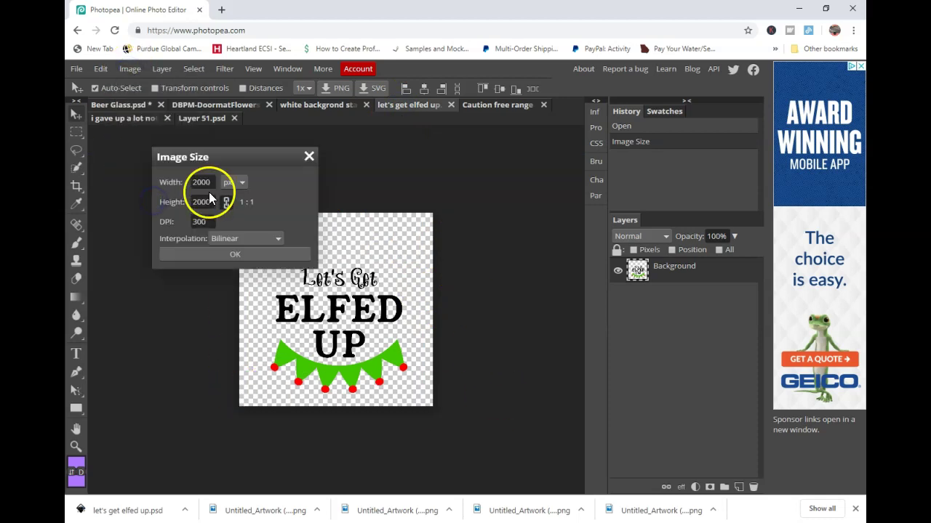
pyautogui.click(203, 256)
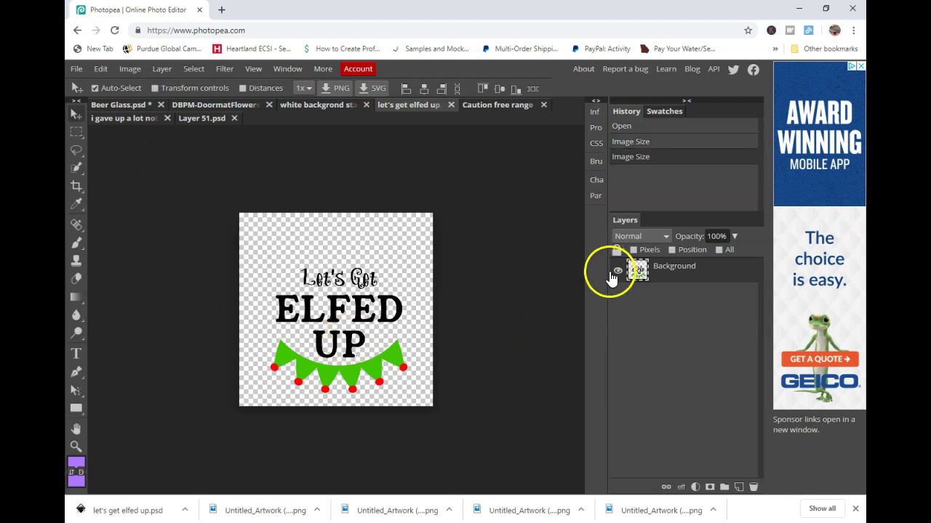
# - Duplicate the ELFED UP design layer into Layer 51.psd
pyautogui.rightClick(641, 273)
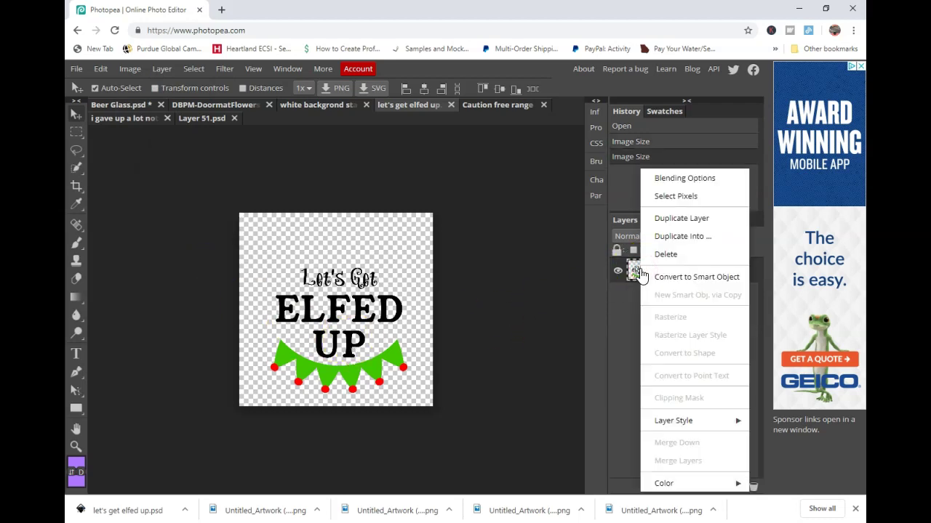
pyautogui.click(659, 237)
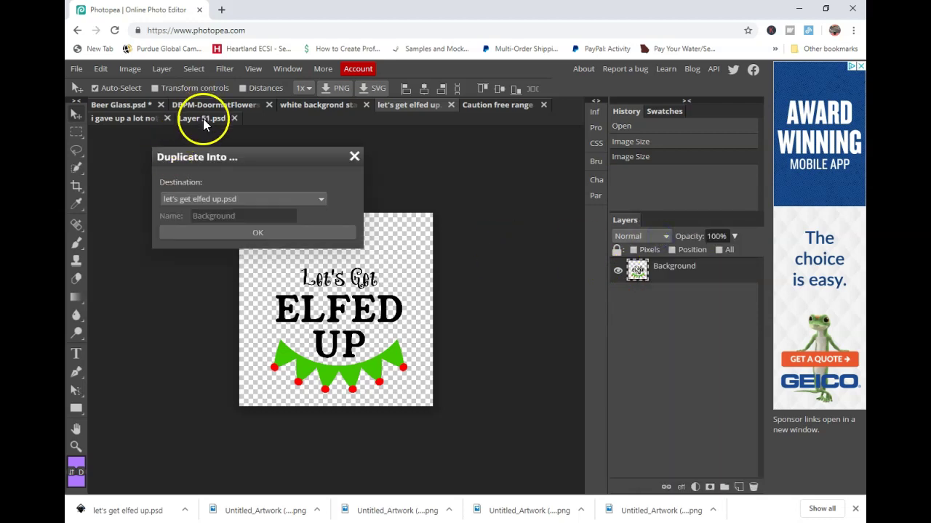
pyautogui.click(205, 199)
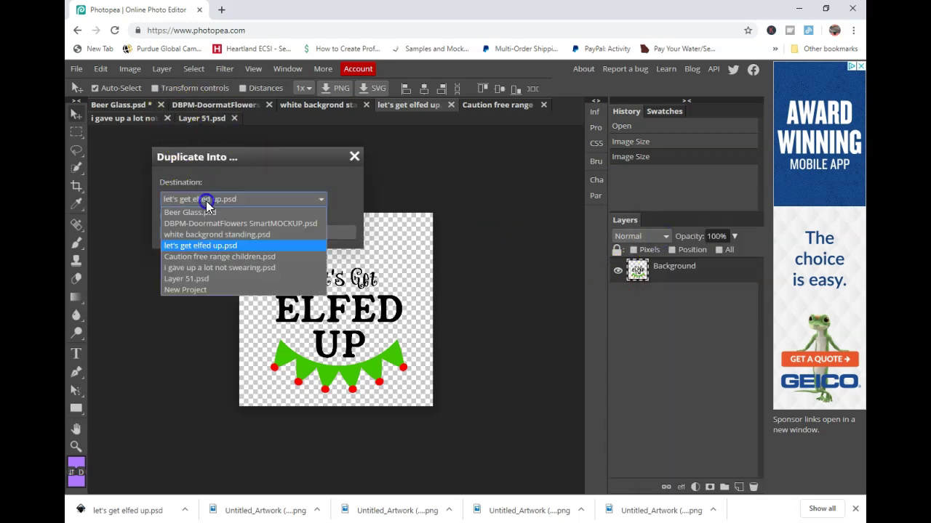
pyautogui.click(202, 279)
pyautogui.click(227, 231)
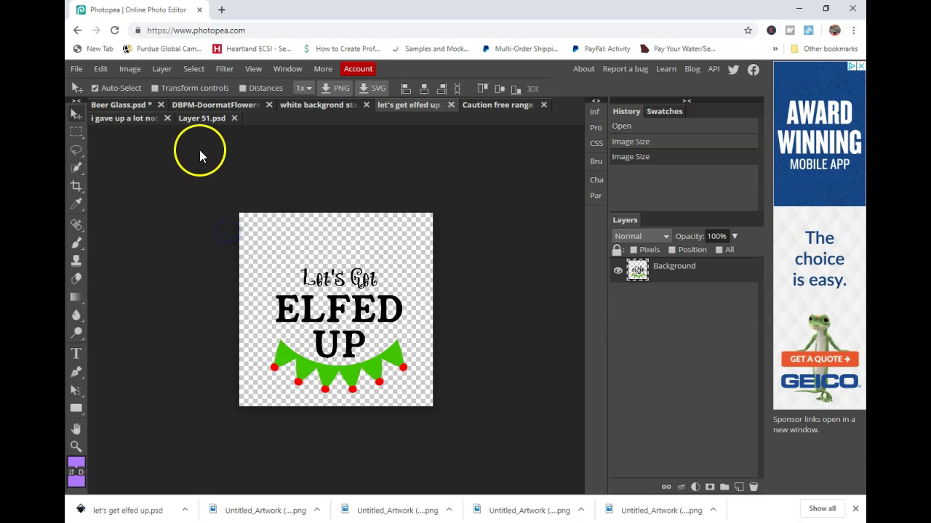
# - Centre the ELFED UP design in Layer 51.psd, save the smart object, and view Beer Glass.psd
pyautogui.click(202, 120)
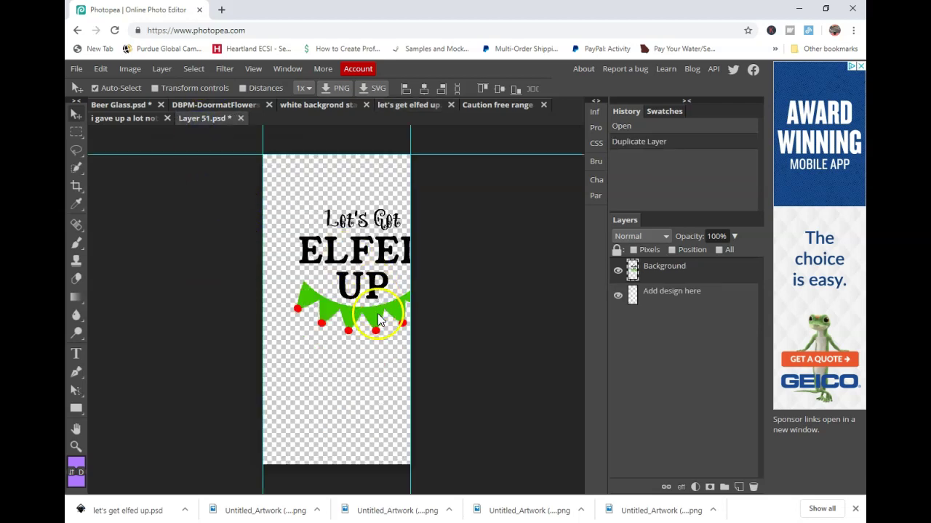
pyautogui.moveTo(379, 316); pyautogui.dragTo(353, 335)
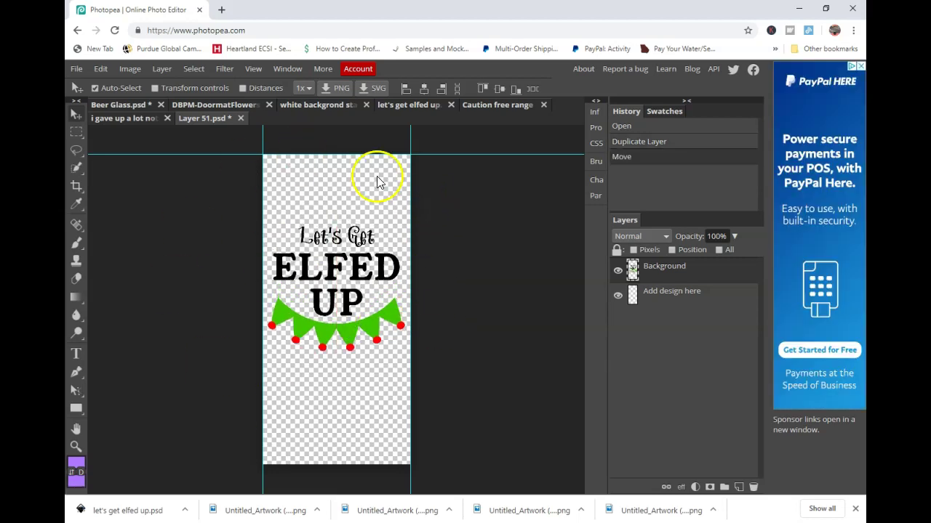
pyautogui.click(76, 69)
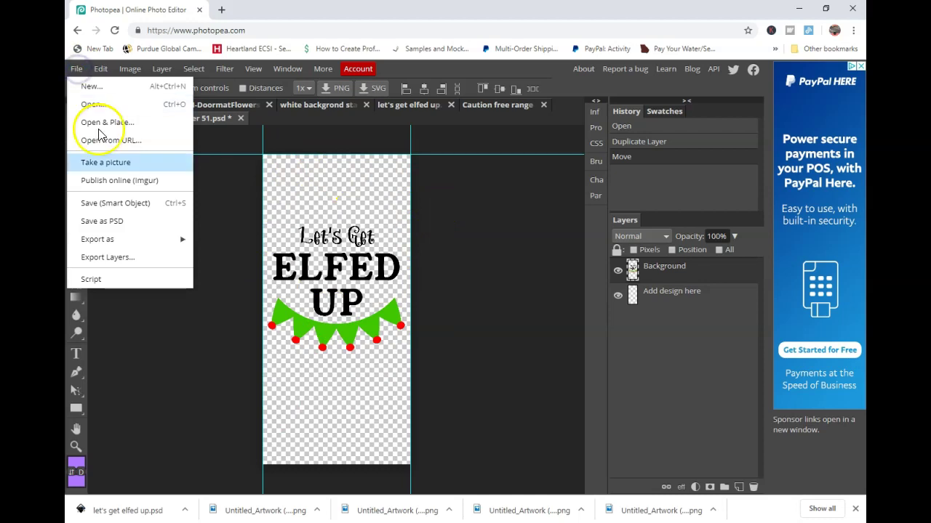
pyautogui.click(134, 207)
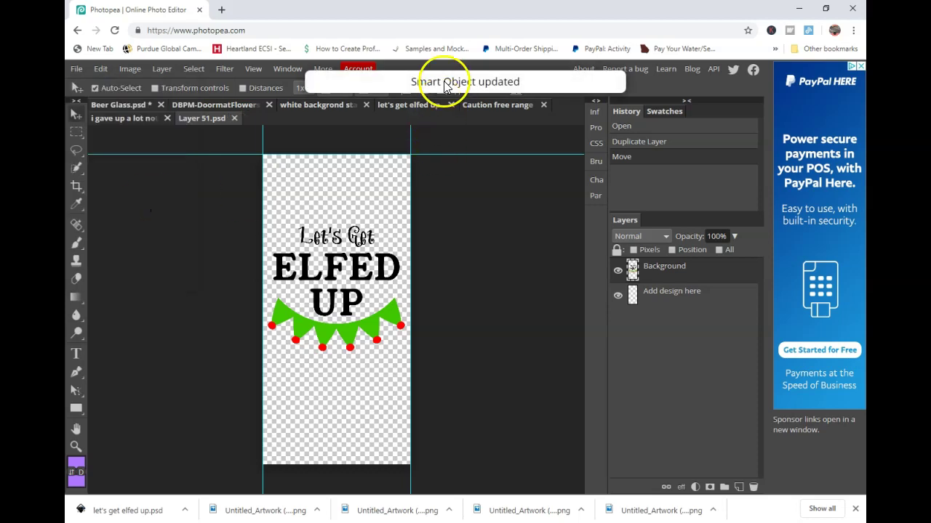
pyautogui.click(123, 105)
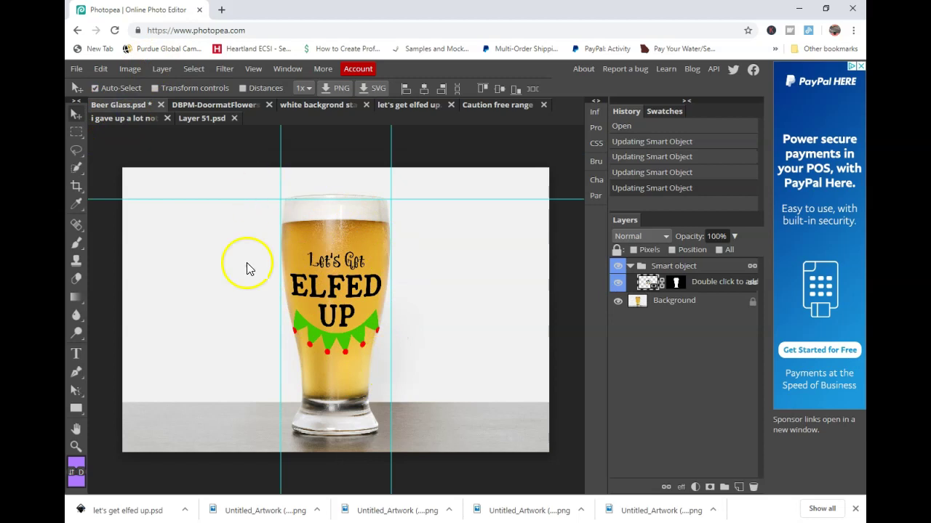
pyautogui.click(72, 69)
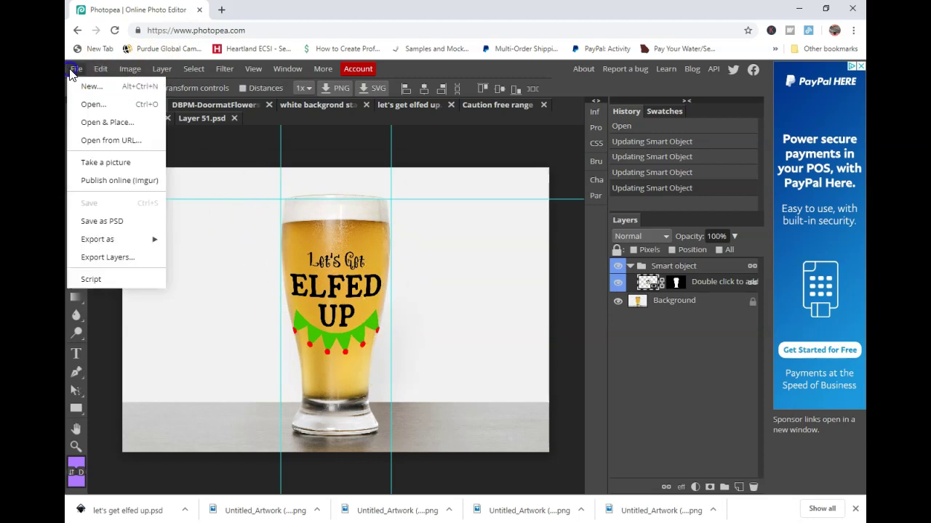
pyautogui.moveTo(114, 240)
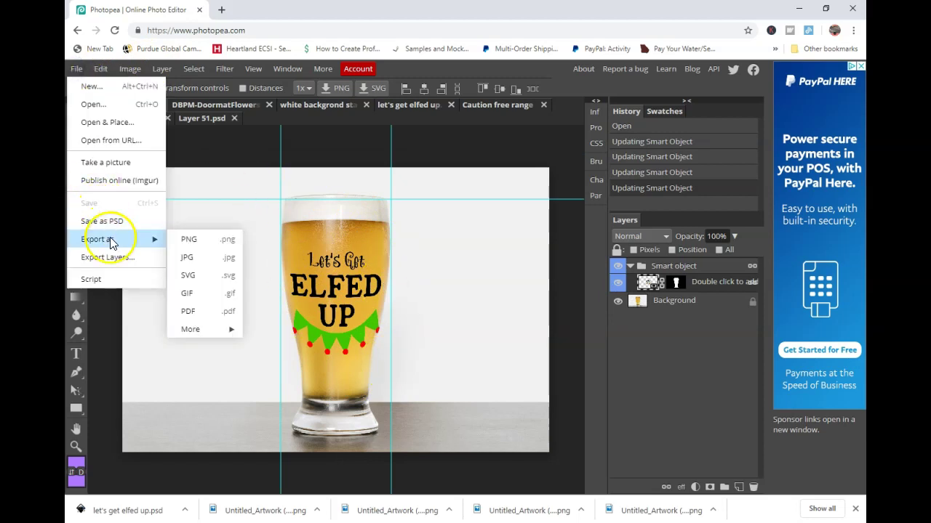
pyautogui.click(224, 258)
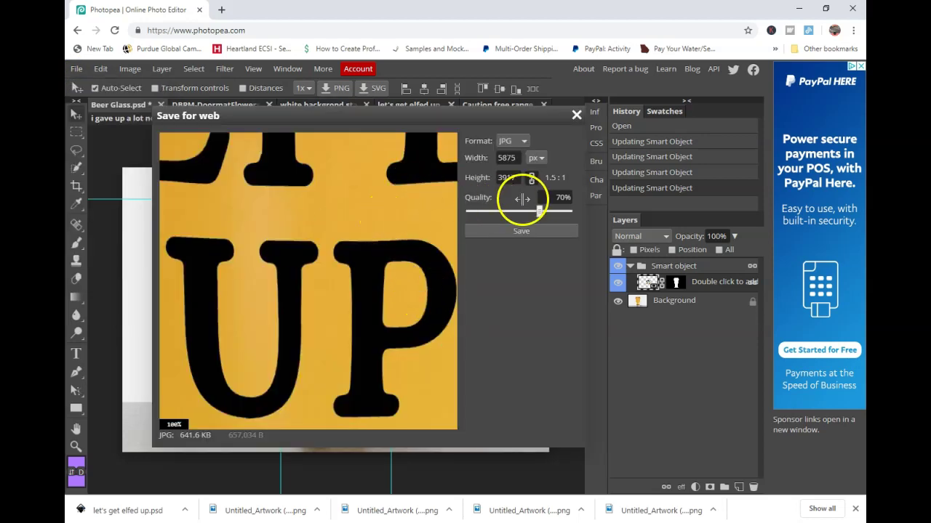
pyautogui.moveTo(542, 210); pyautogui.dragTo(579, 214)
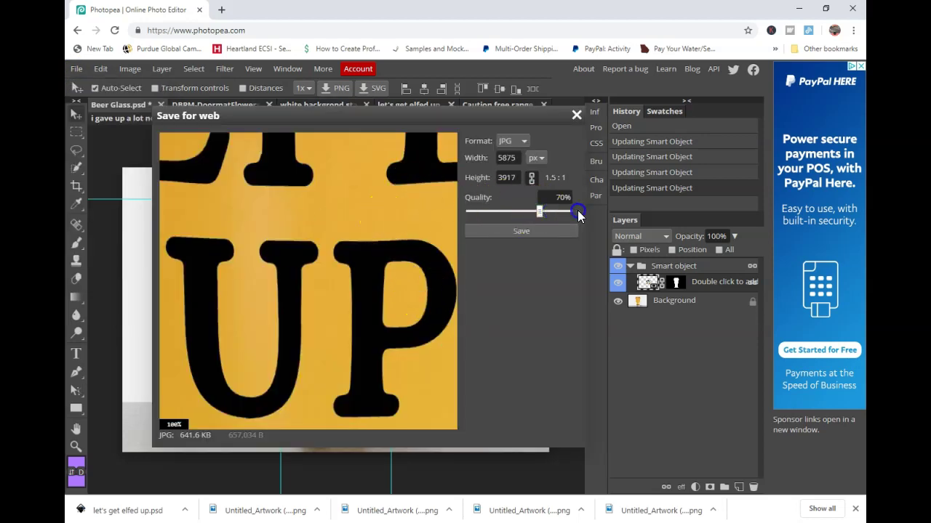
pyautogui.click(504, 159)
# - Rename the beer glass document to 'let's get elfed up mockup'
pyautogui.click(576, 116)
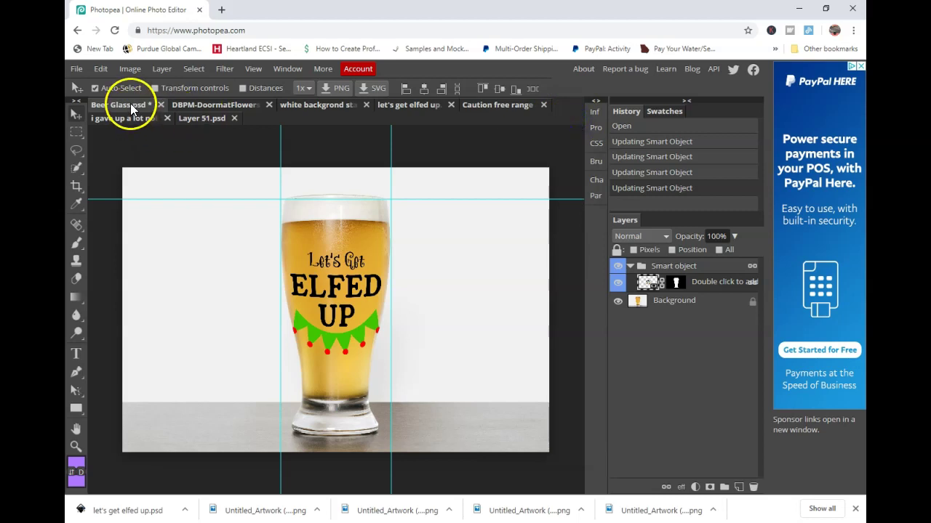
pyautogui.doubleClick(123, 104)
pyautogui.write("let's ")
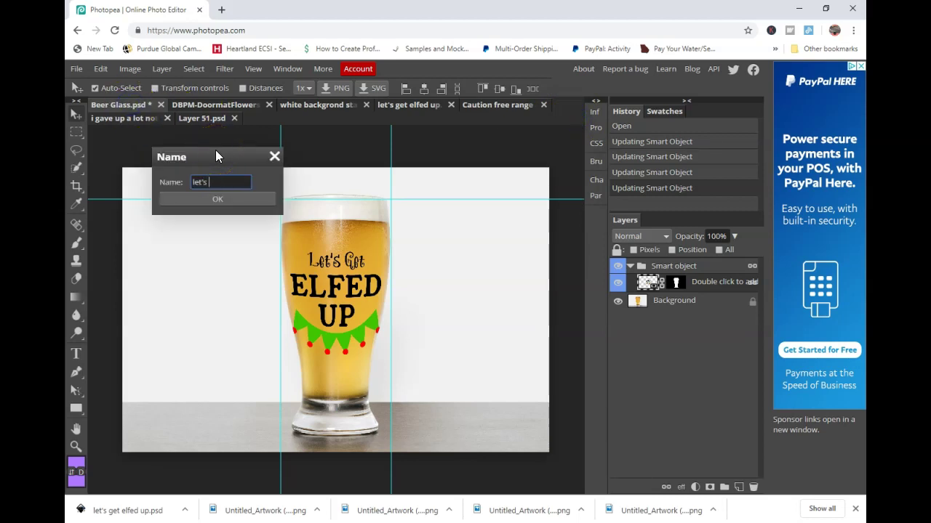
pyautogui.write('get elfed up mockup')
pyautogui.press('Return')
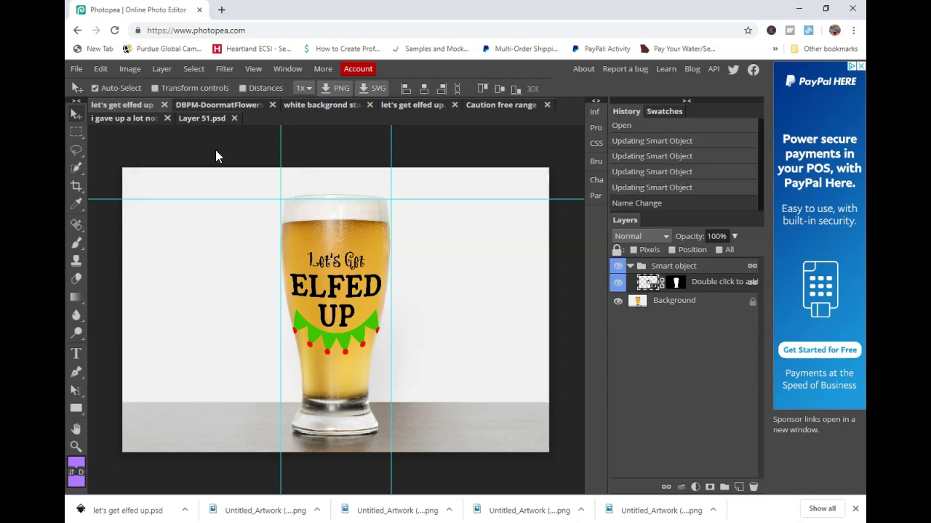
# - Export the mockup as a 2000 × 1333 px JPG at 100% quality
pyautogui.click(75, 69)
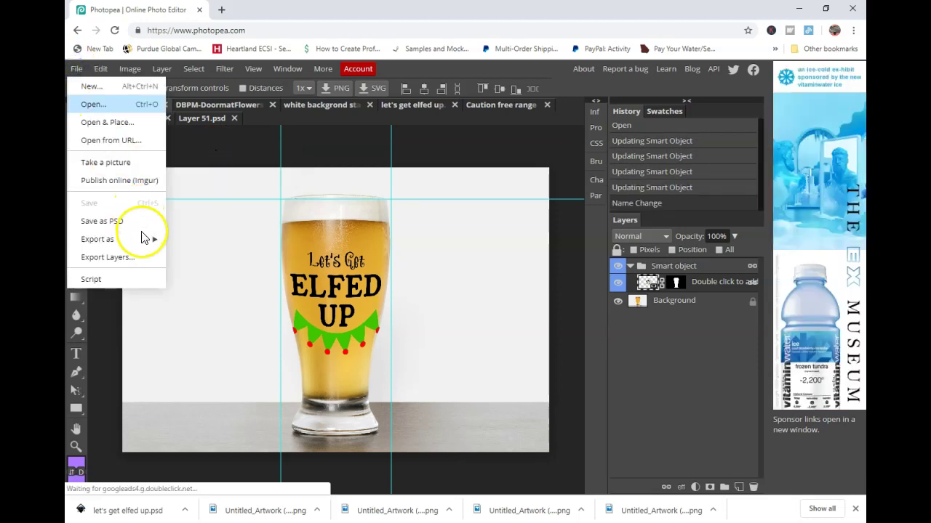
pyautogui.moveTo(146, 239)
pyautogui.click(198, 263)
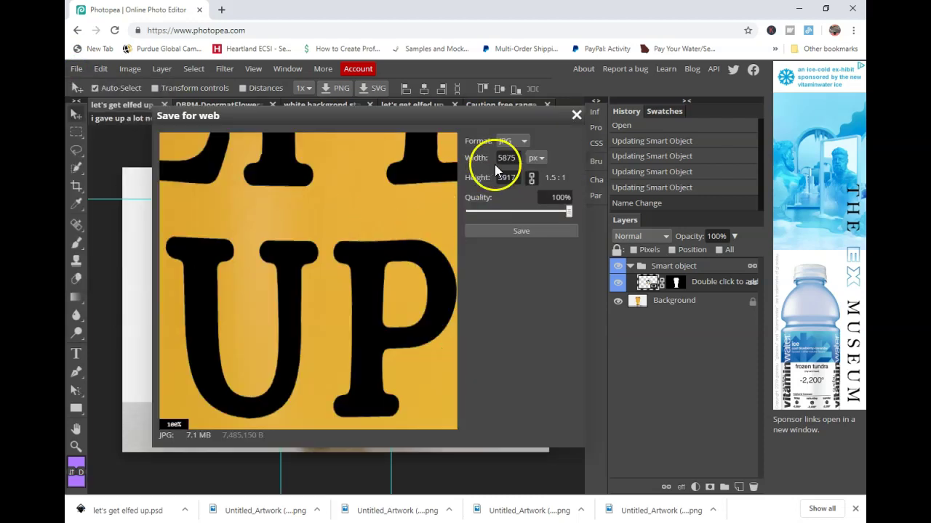
pyautogui.doubleClick(508, 158)
pyautogui.doubleClick(514, 177)
pyautogui.click(344, 231)
pyautogui.press('Tab')
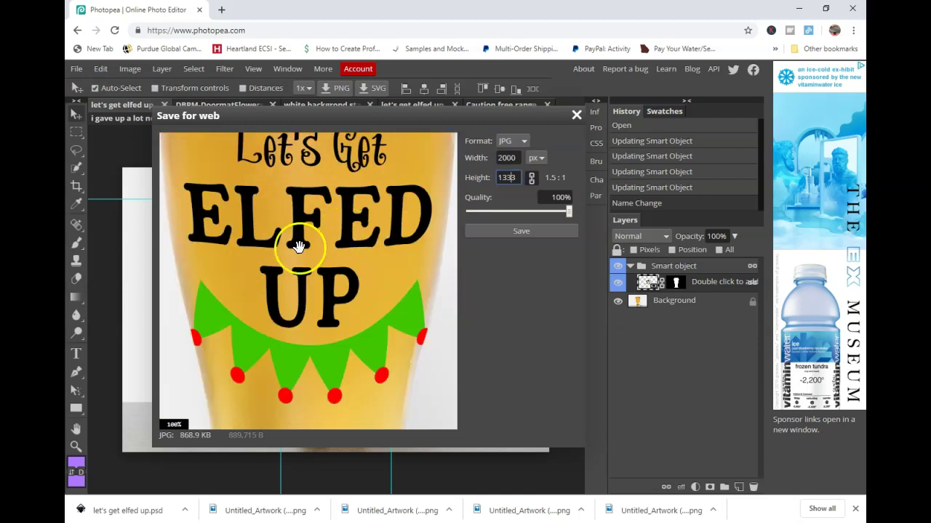
pyautogui.moveTo(307, 207); pyautogui.dragTo(324, 216)
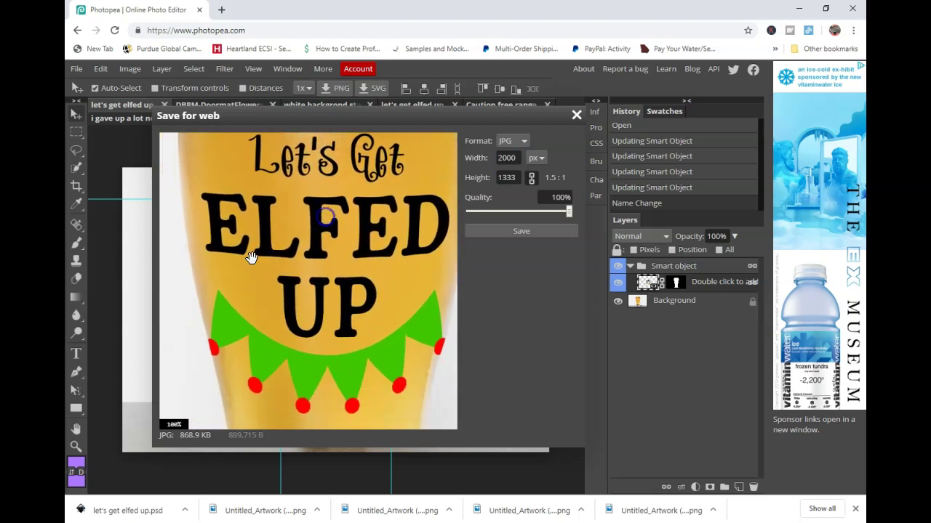
pyautogui.moveTo(340, 373); pyautogui.dragTo(372, 374)
pyautogui.click(539, 231)
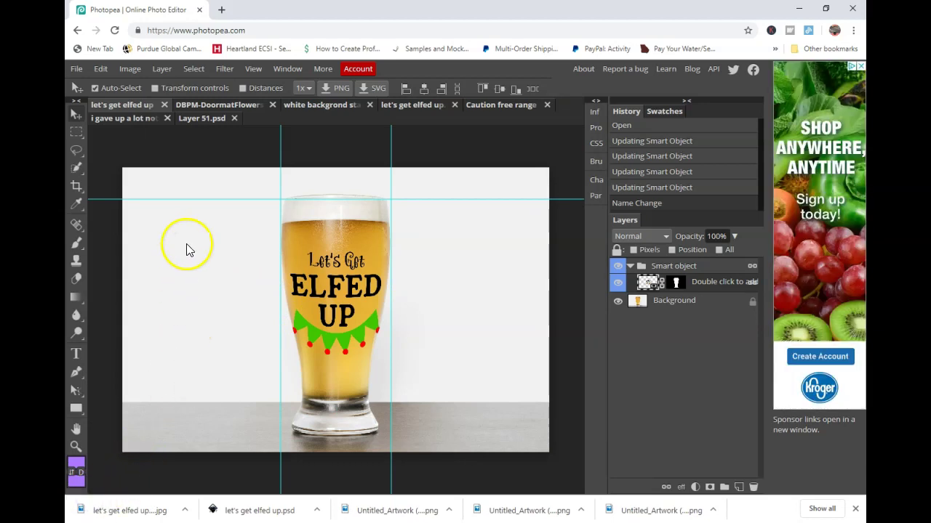
# - Close the Layer 51.psd document
pyautogui.click(220, 105)
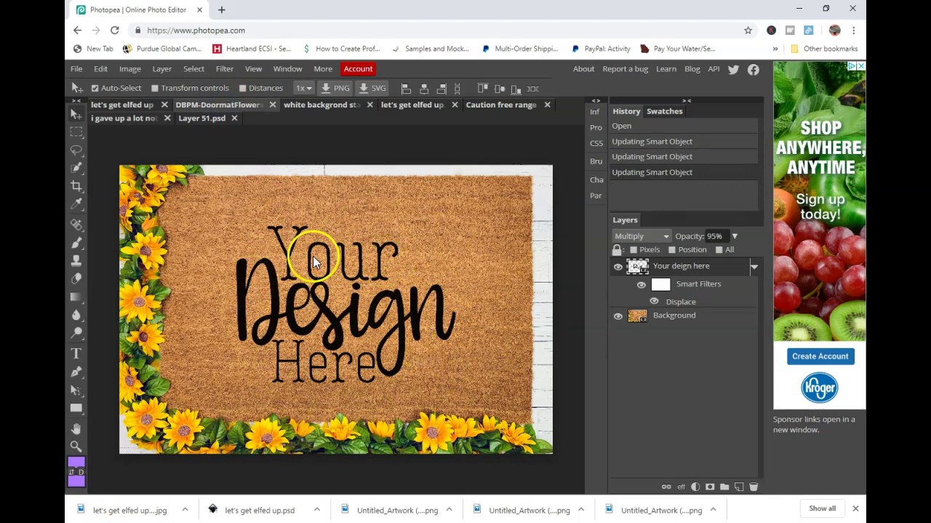
pyautogui.click(200, 118)
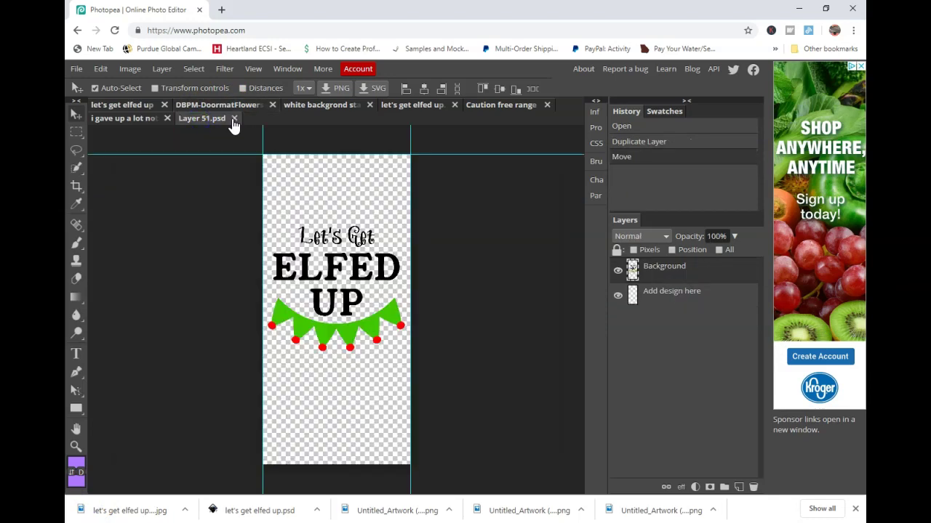
pyautogui.click(235, 119)
# - Open the doormat's design placeholder as Rectangle 1.psd, then show the Caution free range image
pyautogui.click(225, 107)
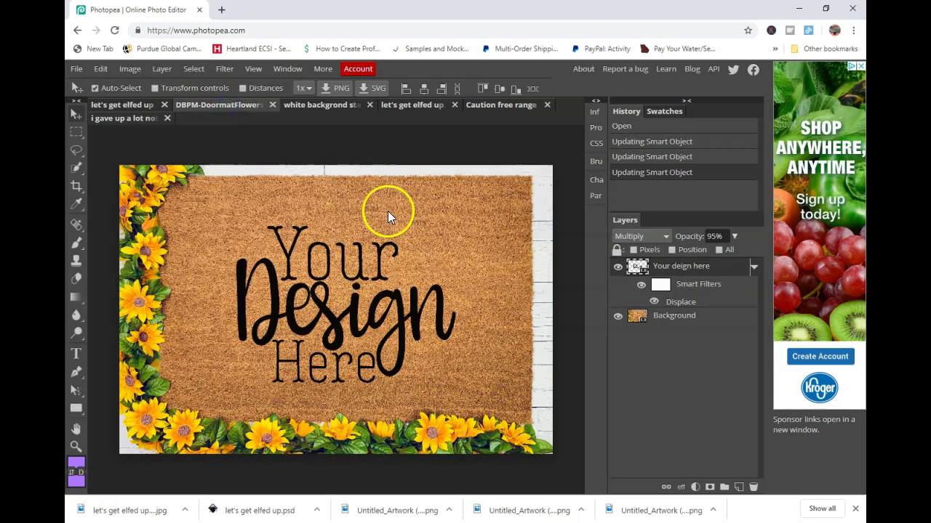
pyautogui.click(494, 105)
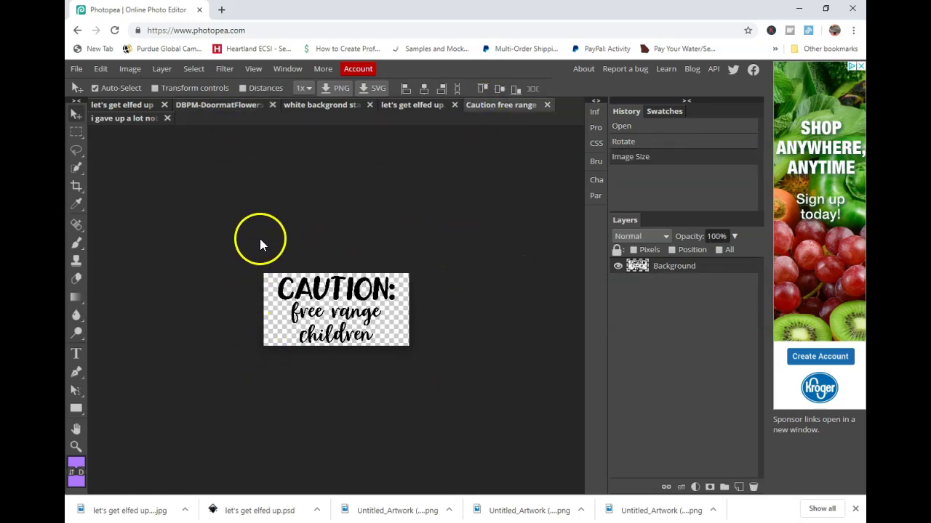
pyautogui.click(238, 109)
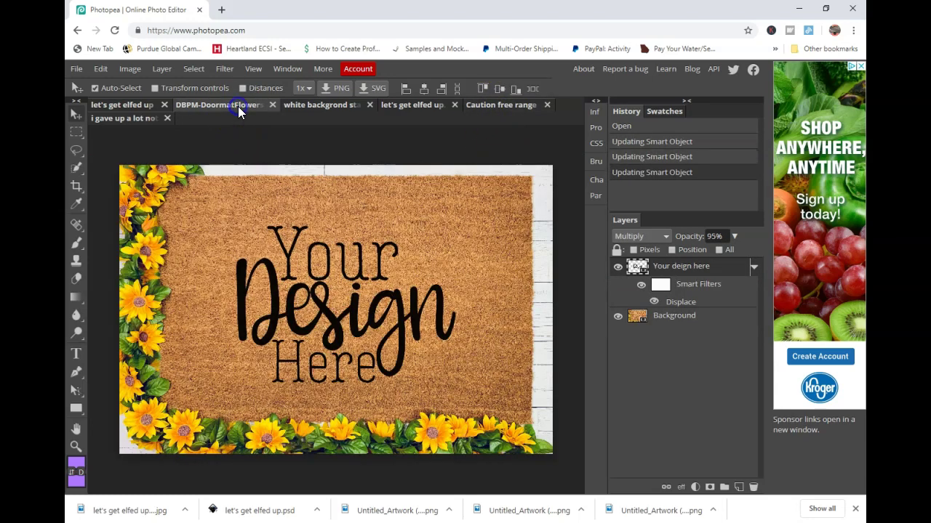
pyautogui.doubleClick(644, 274)
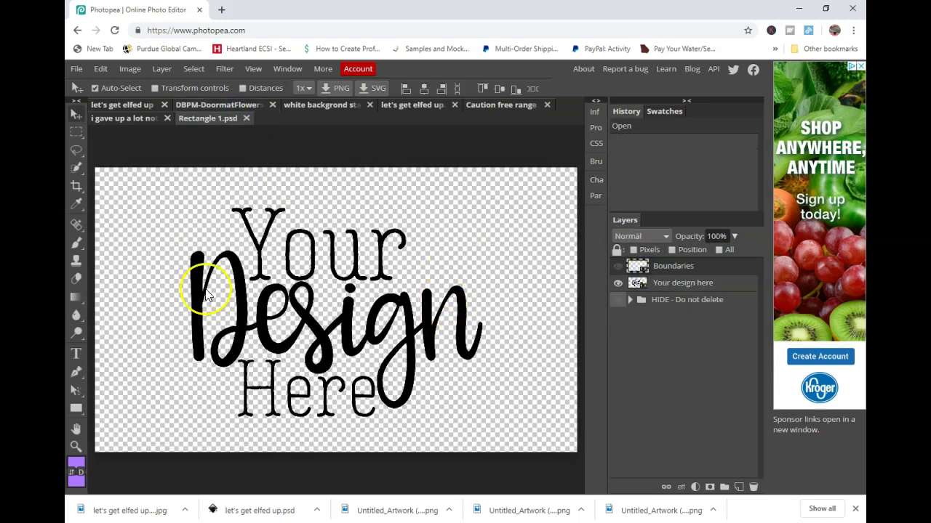
pyautogui.click(484, 105)
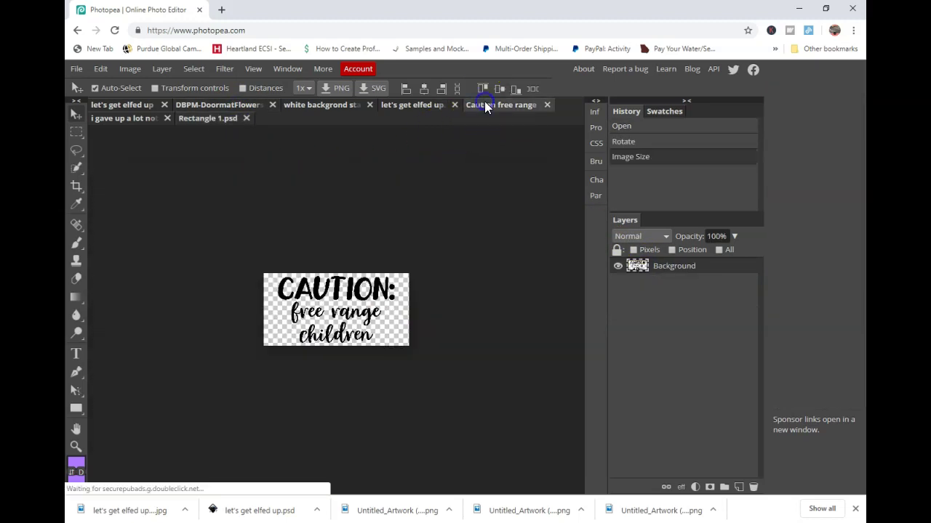
# - Duplicate the CAUTION free range children layer into Rectangle 1.psd
pyautogui.rightClick(634, 268)
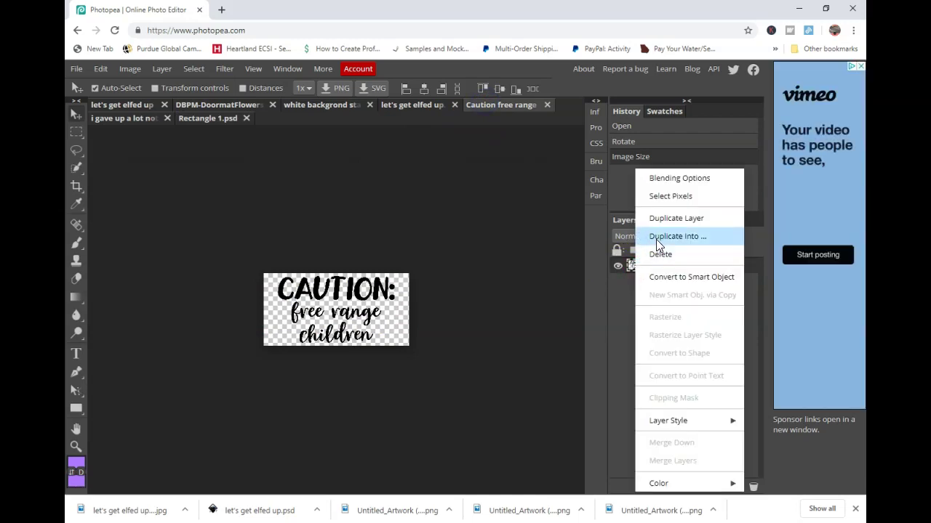
pyautogui.click(655, 237)
pyautogui.click(270, 197)
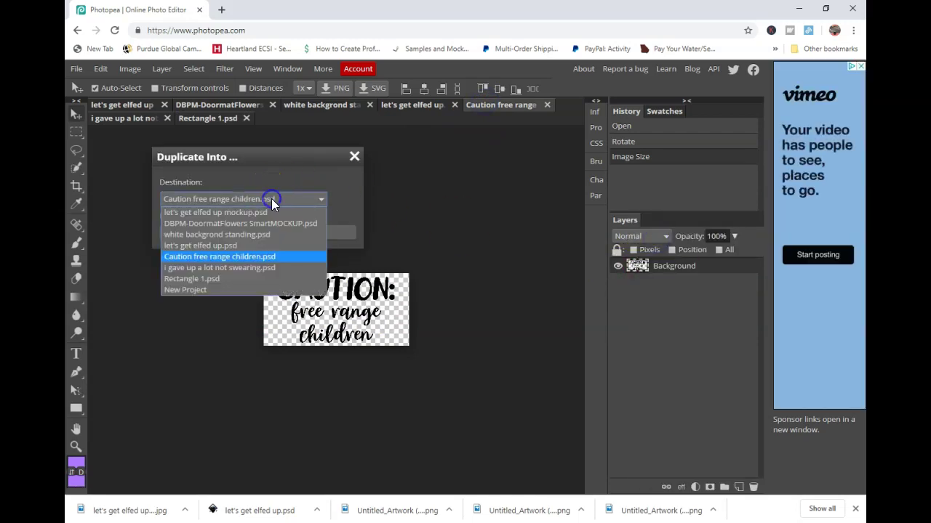
pyautogui.click(214, 279)
pyautogui.click(245, 235)
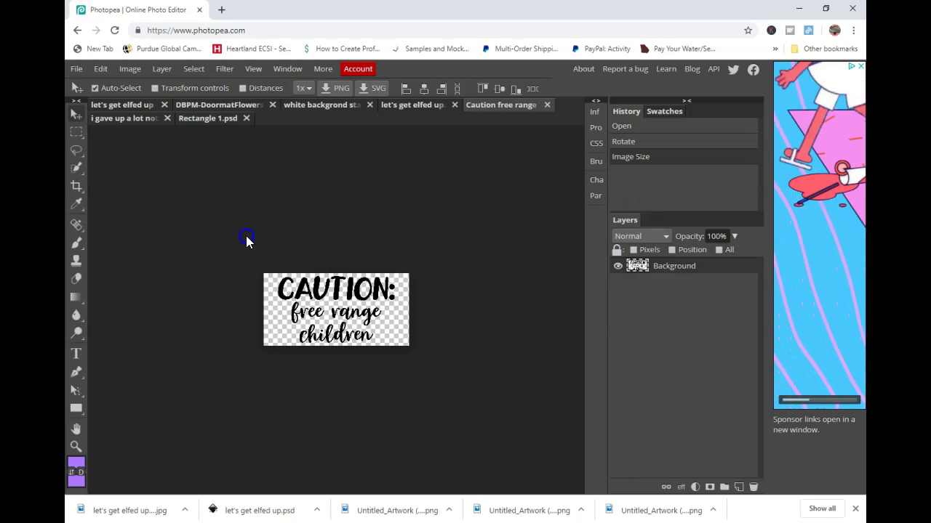
# - Centre the Caution design, hide the Your design here placeholder, and save the smart object
pyautogui.click(217, 121)
pyautogui.moveTo(384, 245); pyautogui.dragTo(337, 249)
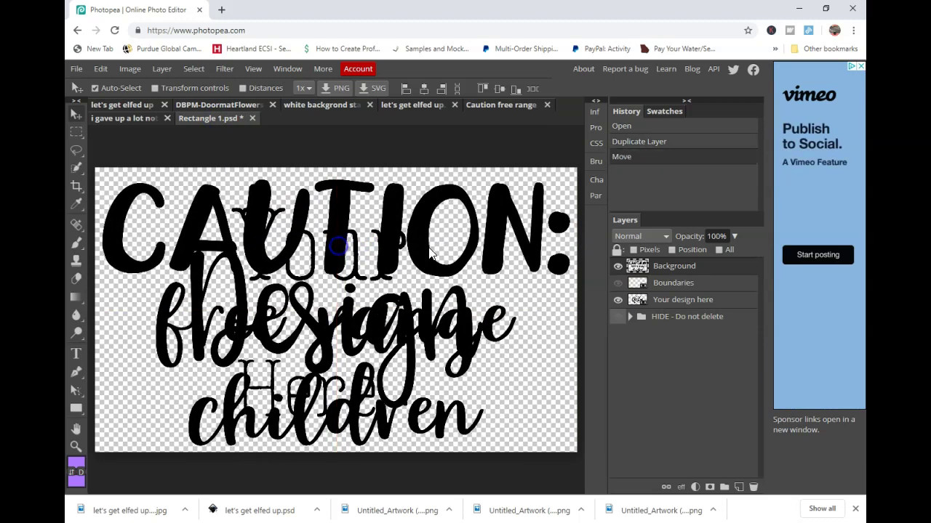
pyautogui.click(617, 299)
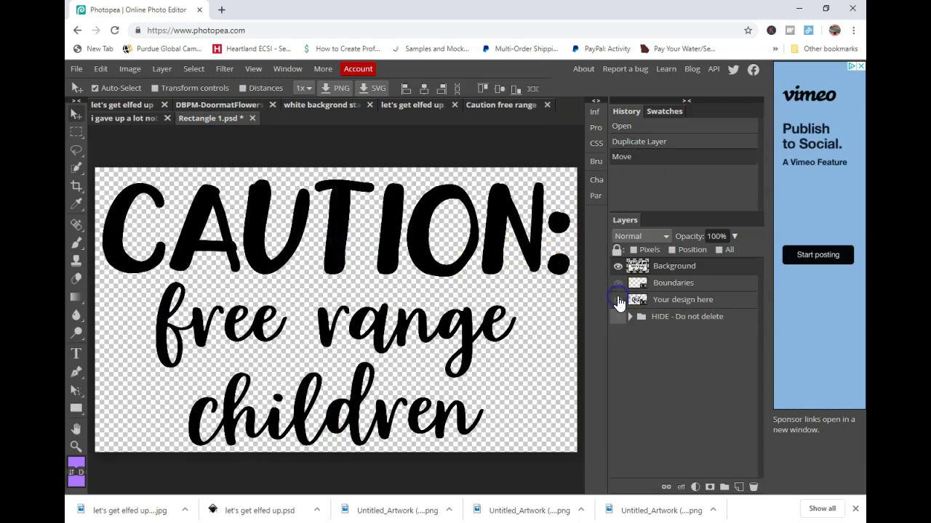
pyautogui.click(75, 71)
pyautogui.click(109, 205)
# - Rename the DBPM-DoormatFlowers document to 'free range children mockup', fixing the typo
pyautogui.click(230, 107)
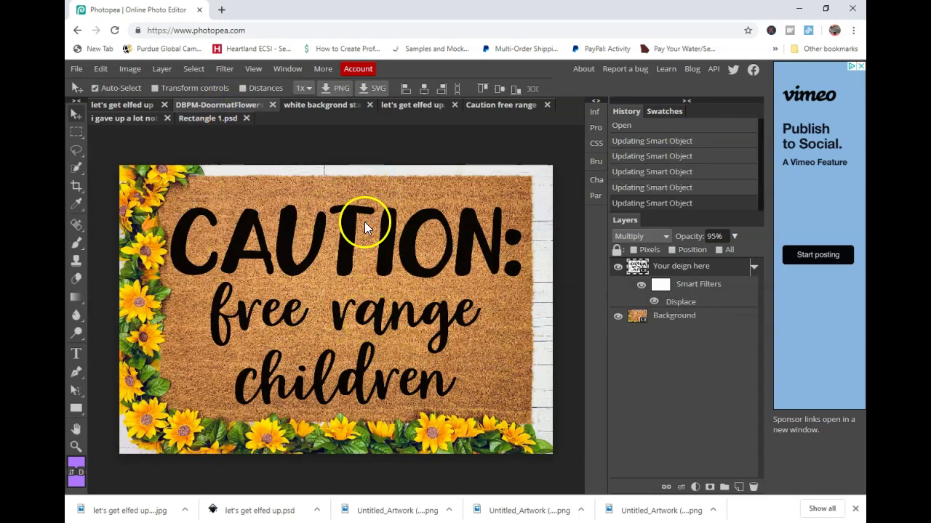
pyautogui.doubleClick(208, 105)
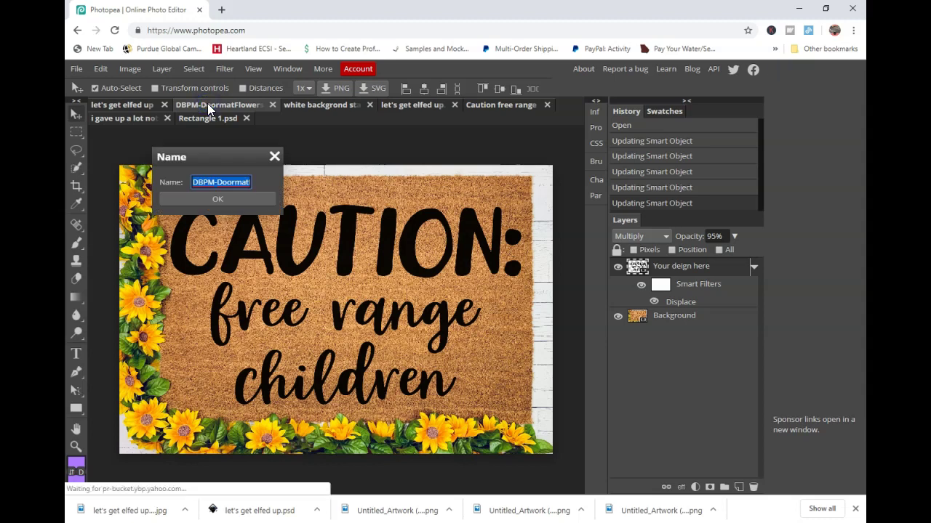
pyautogui.write('free rang')
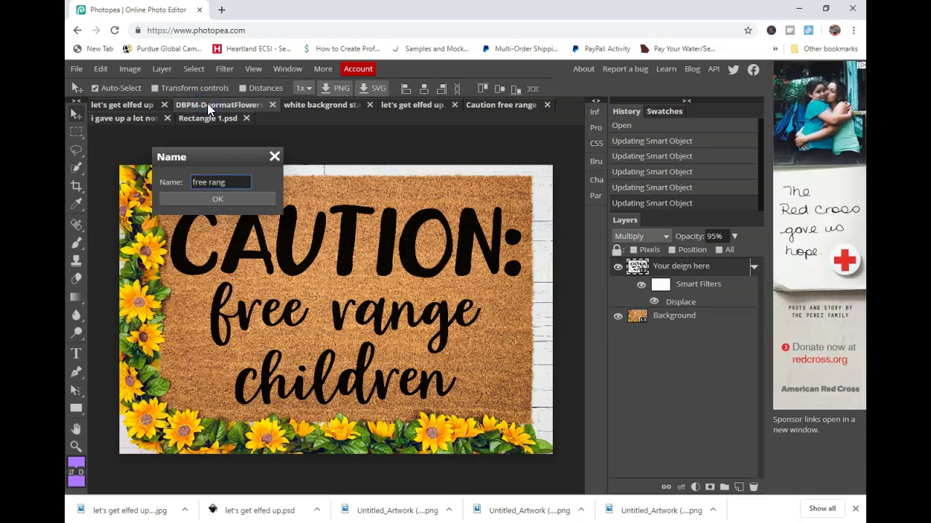
pyautogui.write('e chi')
pyautogui.write('ldren')
pyautogui.write(' mockud')
pyautogui.press('BackSpace')
# - Confirm the 'free range children mockup' name and export a 2000 × 1334 px, 100% quality JPG
pyautogui.write('p')
pyautogui.click(196, 202)
pyautogui.click(77, 68)
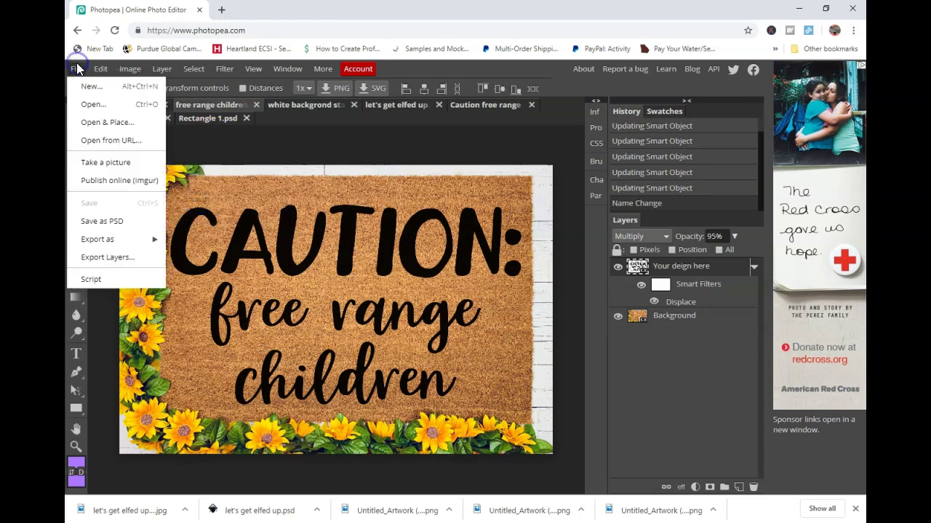
pyautogui.moveTo(115, 238)
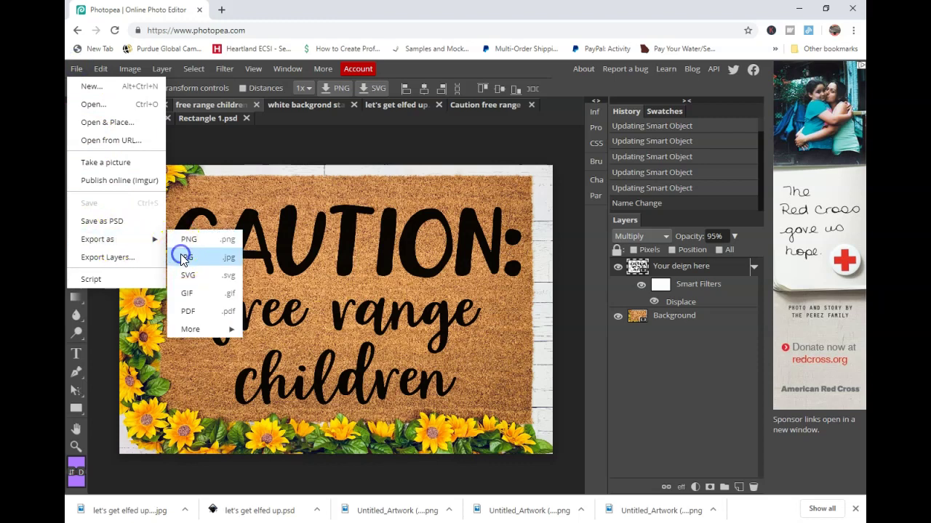
pyautogui.click(184, 259)
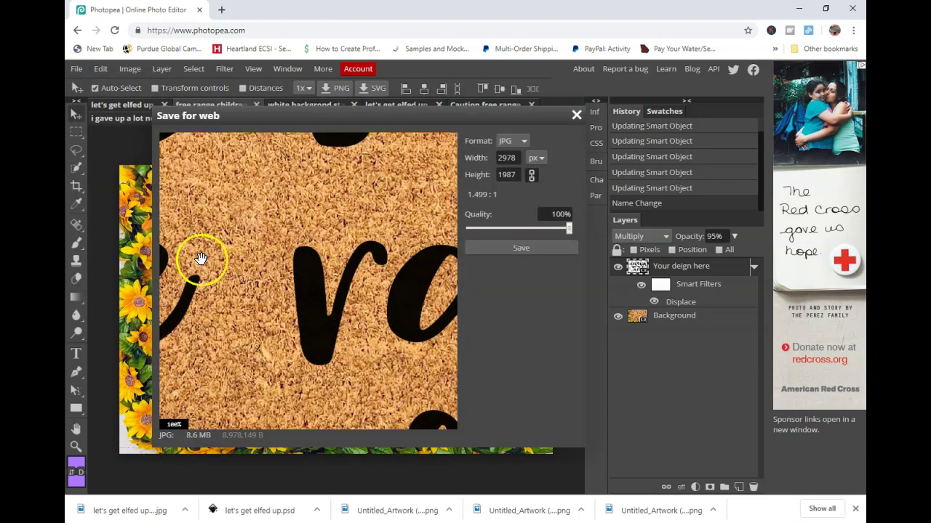
pyautogui.doubleClick(514, 157)
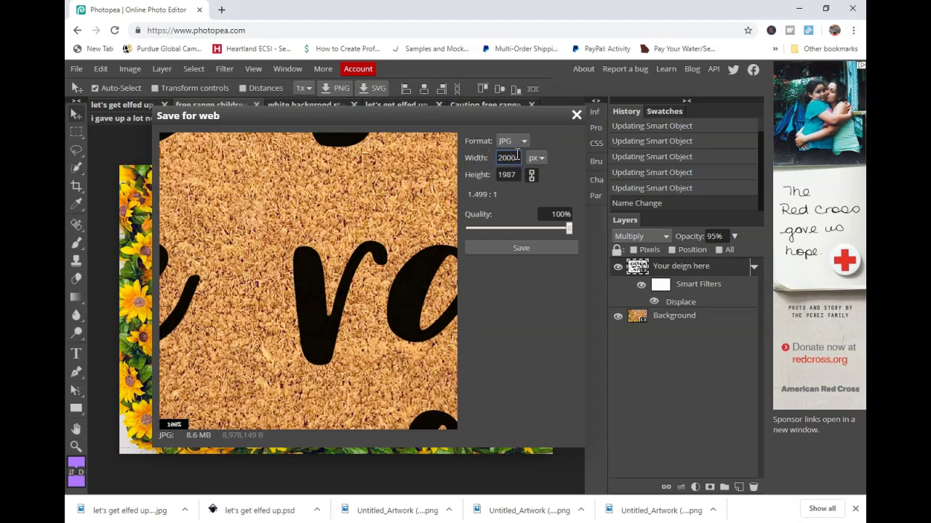
pyautogui.doubleClick(513, 178)
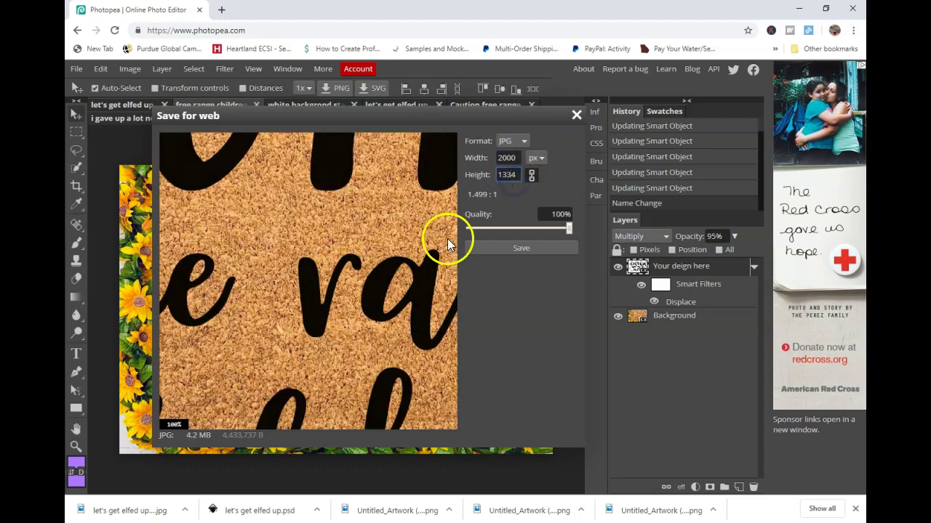
pyautogui.moveTo(448, 244); pyautogui.dragTo(381, 239)
pyautogui.moveTo(305, 312); pyautogui.dragTo(301, 281)
pyautogui.click(512, 247)
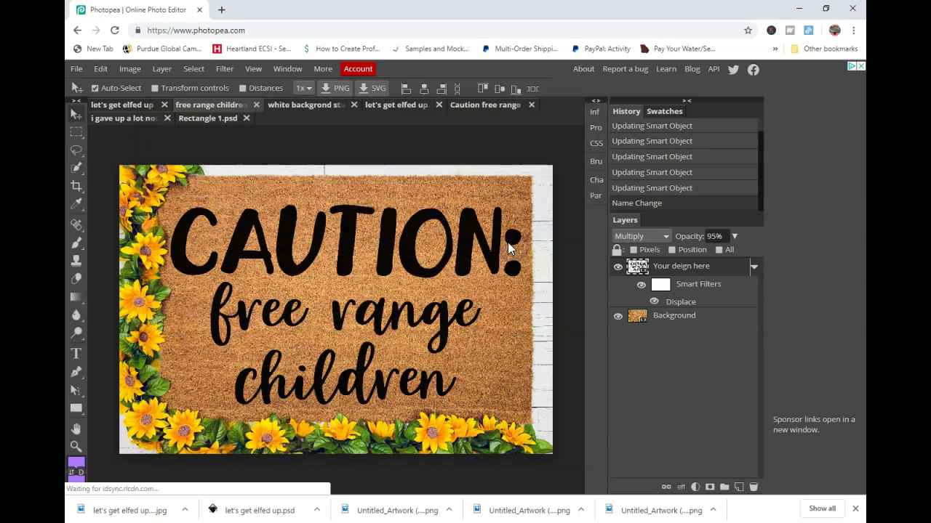
# - Close Rectangle 1.psd and open the T-shirt mockup's logo smart object as Rectangle 12.psd
pyautogui.click(222, 118)
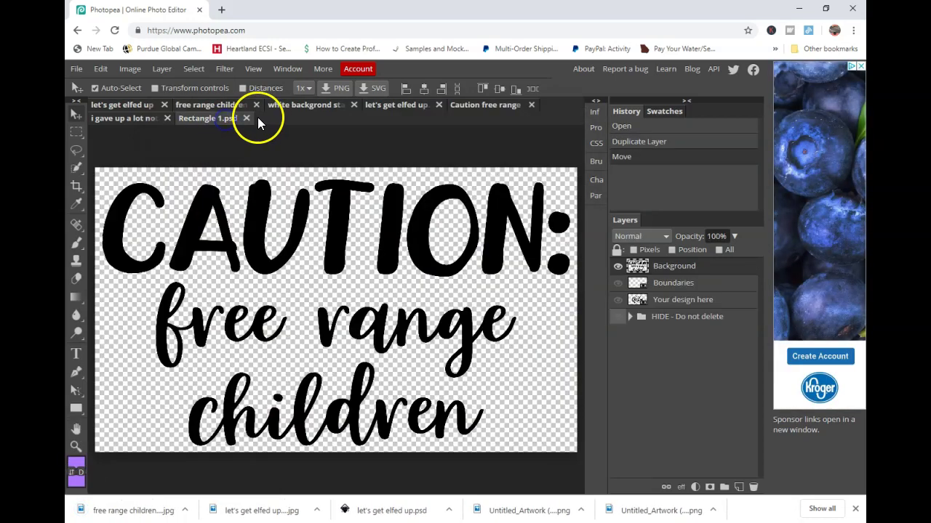
pyautogui.click(247, 119)
pyautogui.click(283, 105)
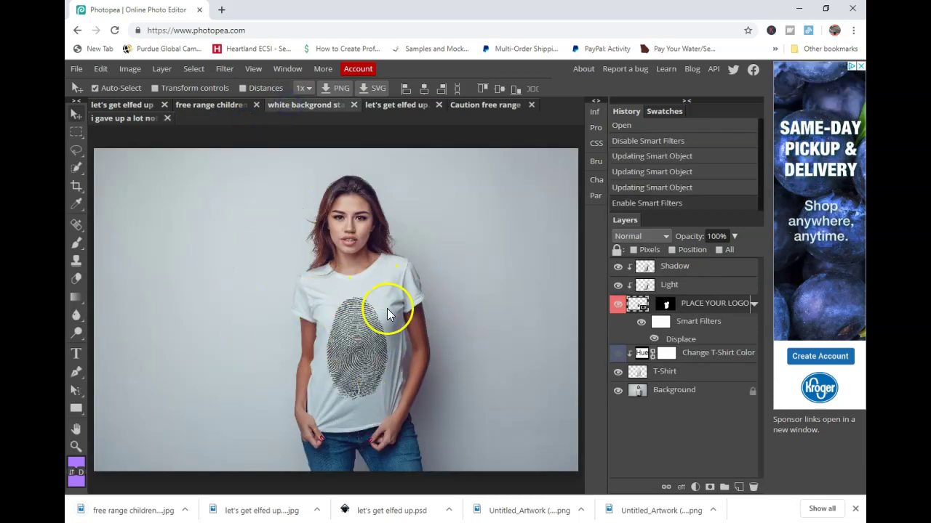
pyautogui.doubleClick(639, 306)
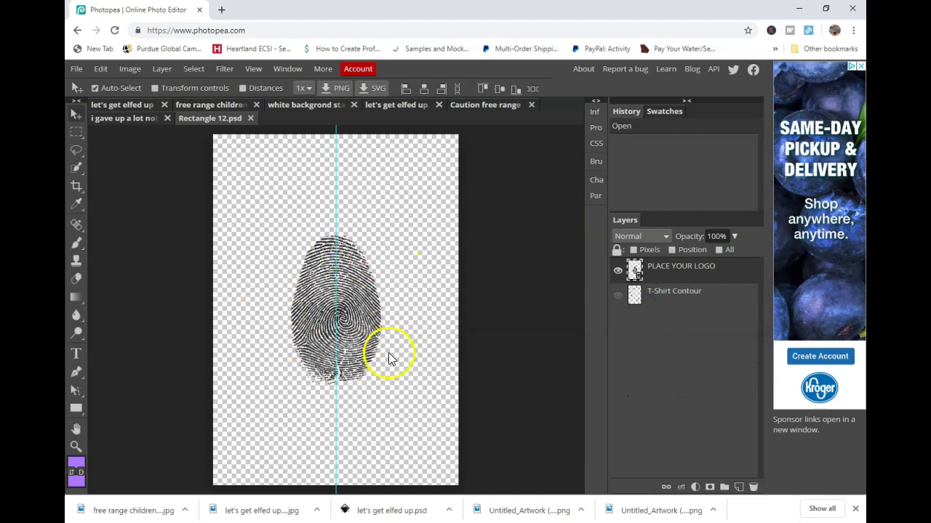
pyautogui.click(619, 297)
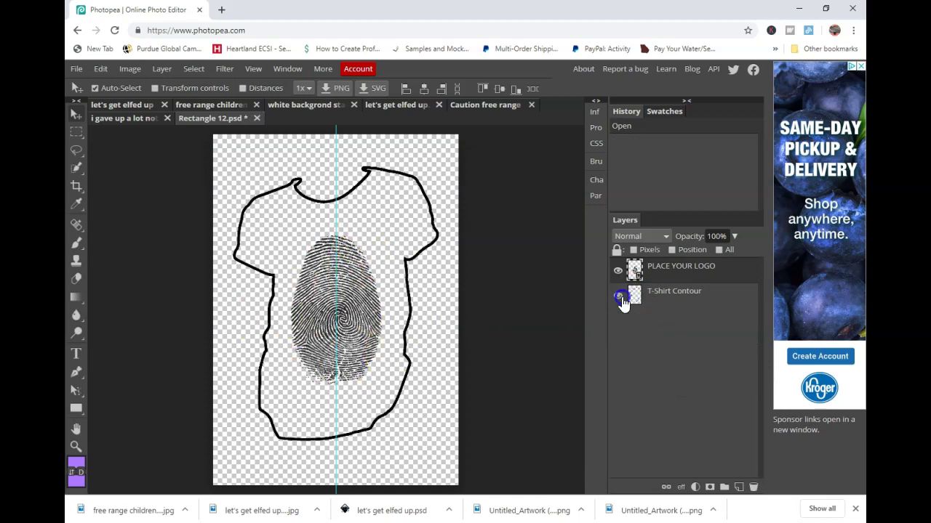
pyautogui.click(618, 297)
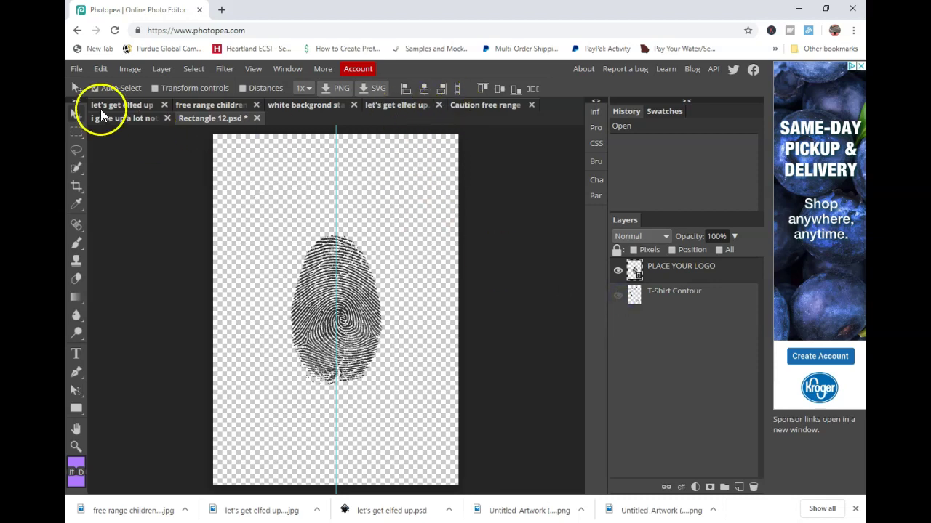
# - Duplicate the mom swearing quote design layer into Rectangle 12.psd
pyautogui.click(107, 122)
pyautogui.rightClick(634, 270)
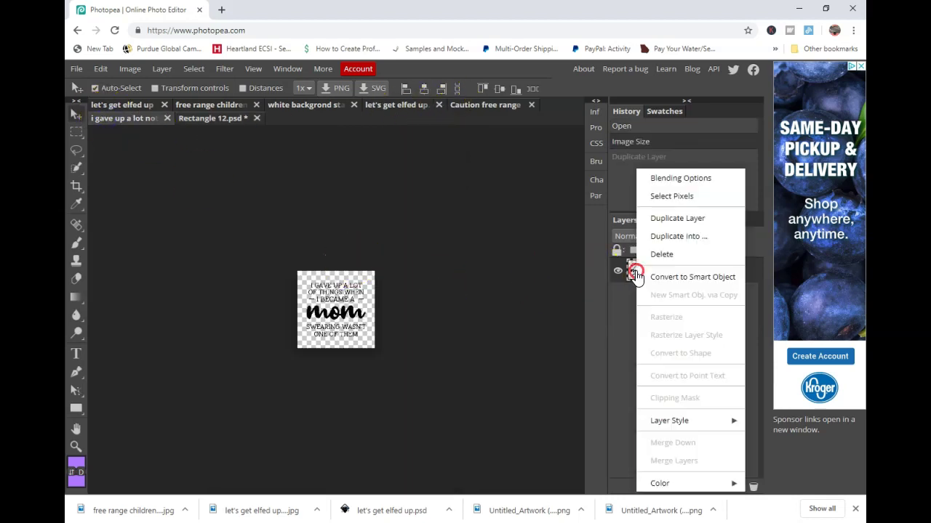
pyautogui.click(665, 236)
pyautogui.click(301, 183)
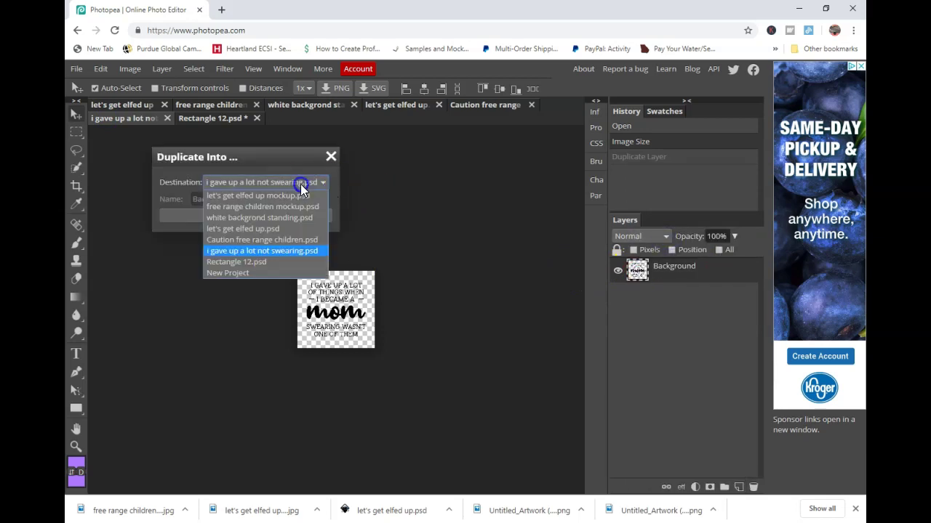
pyautogui.click(250, 261)
pyautogui.click(252, 219)
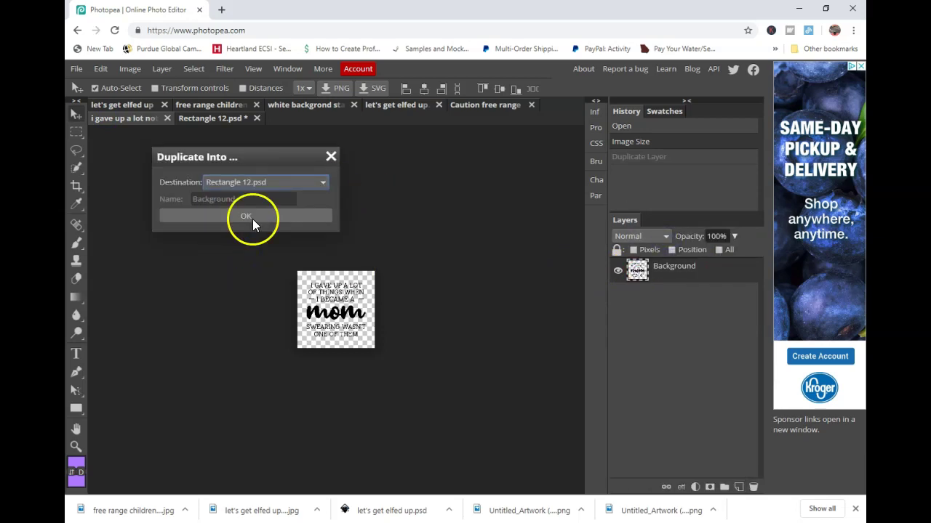
# - Centre the mom quote over the fingerprint and hide the PLACE YOUR LOGO placeholder
pyautogui.click(211, 121)
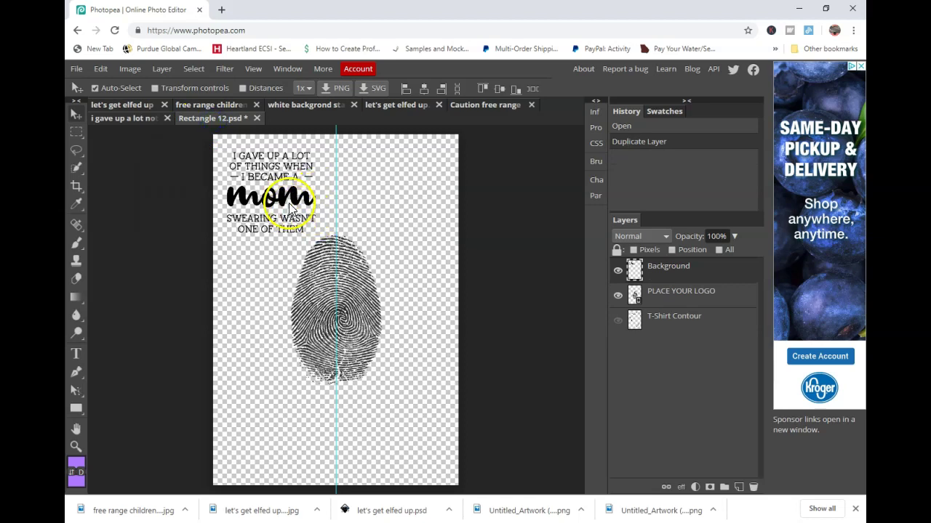
pyautogui.moveTo(277, 202); pyautogui.dragTo(347, 297)
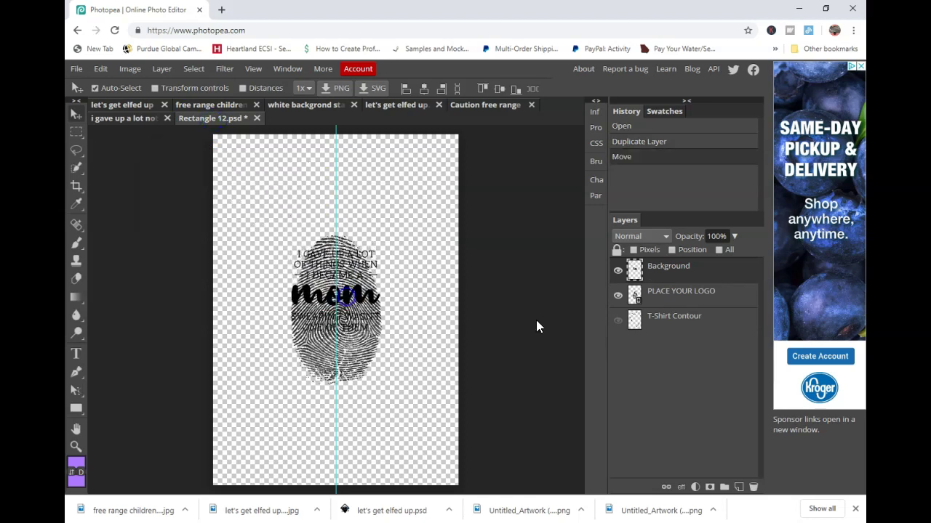
pyautogui.click(617, 295)
pyautogui.click(618, 323)
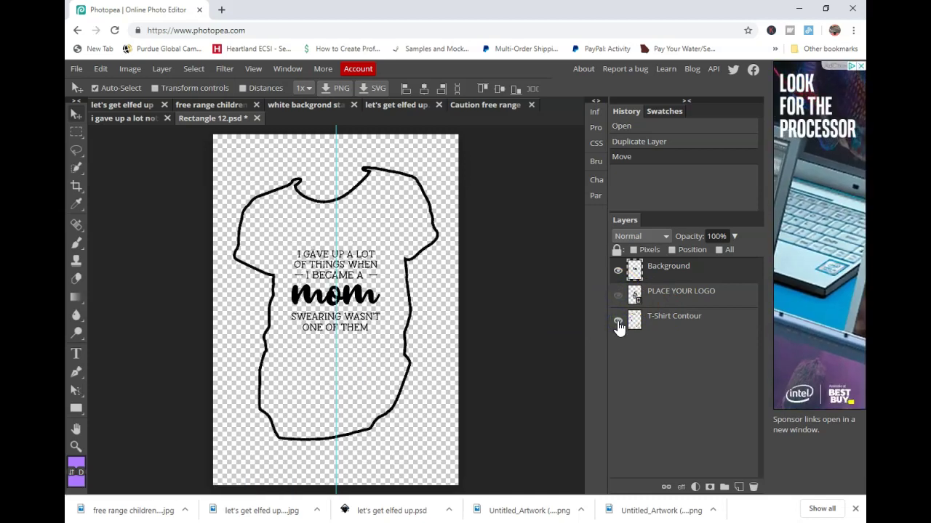
pyautogui.click(617, 322)
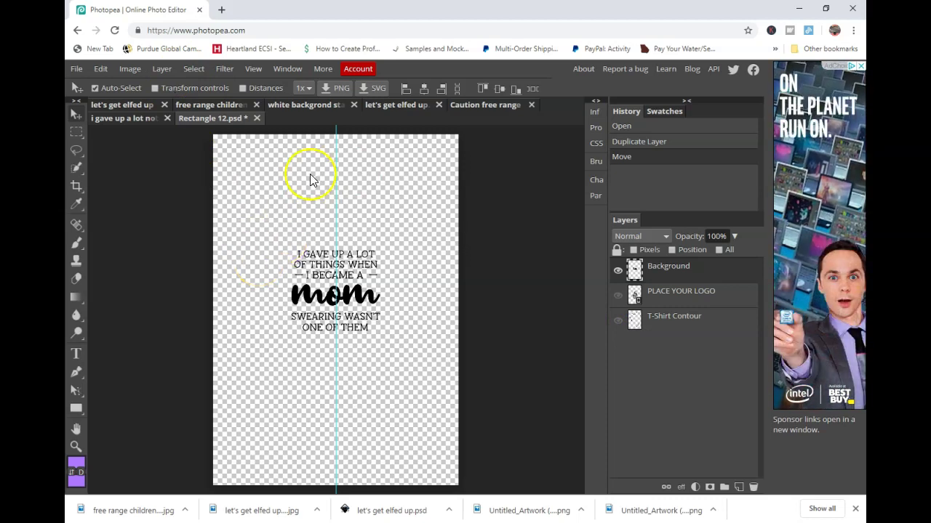
# - On the mom-quote T-shirt mockup, keep the print's Smart Filters on but disable the Displace warp
pyautogui.click(303, 104)
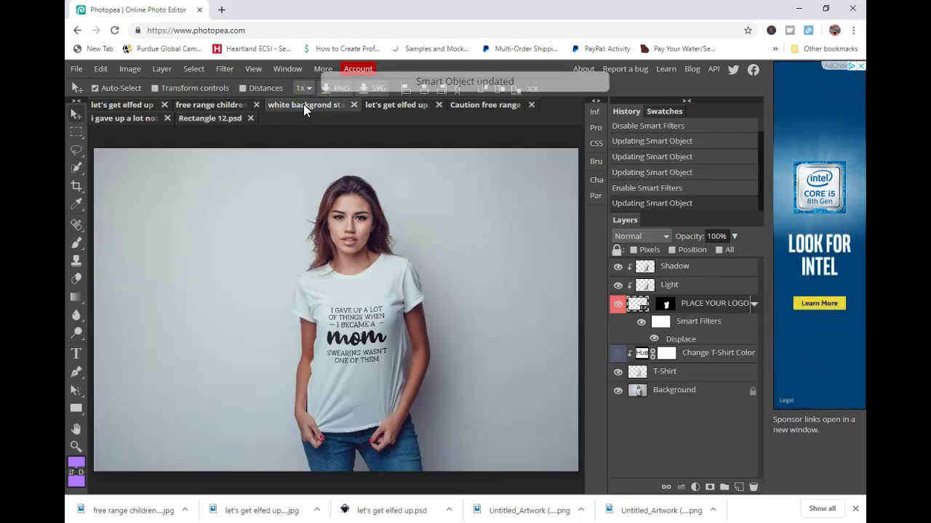
pyautogui.click(409, 305)
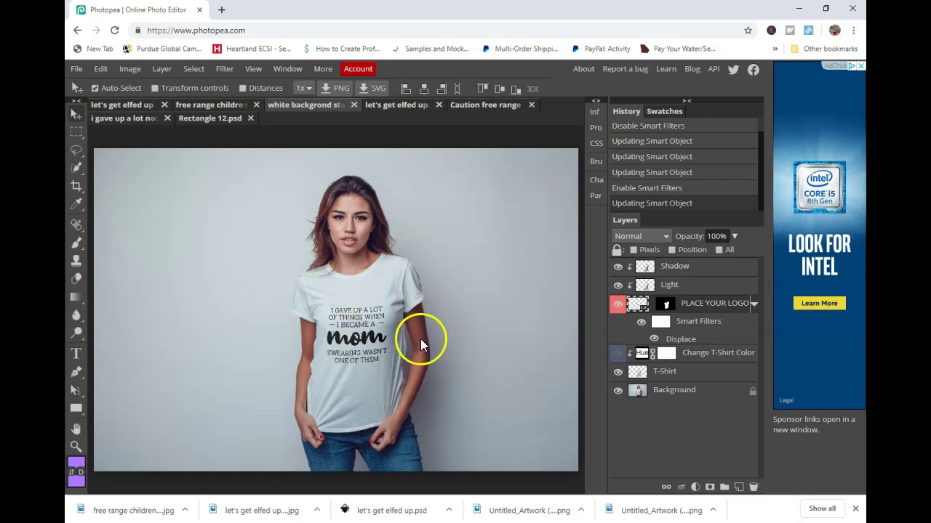
pyautogui.click(641, 322)
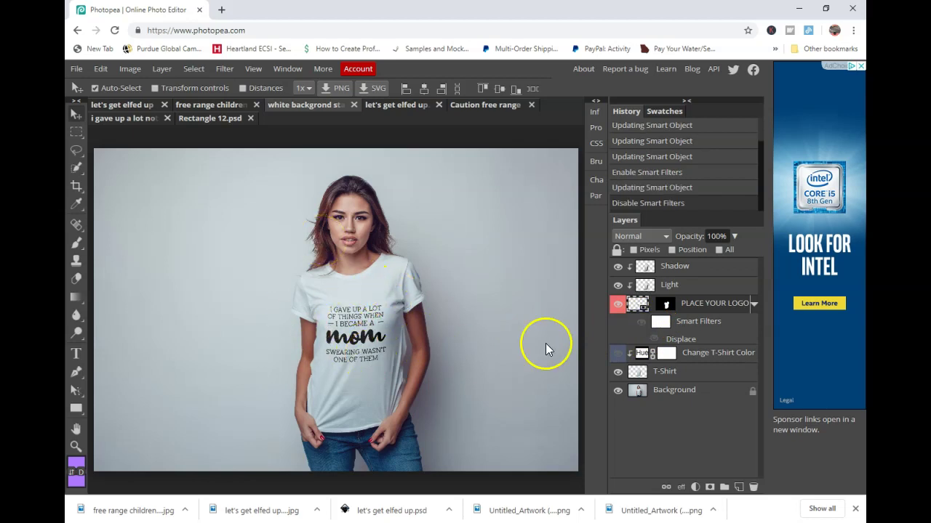
pyautogui.click(640, 322)
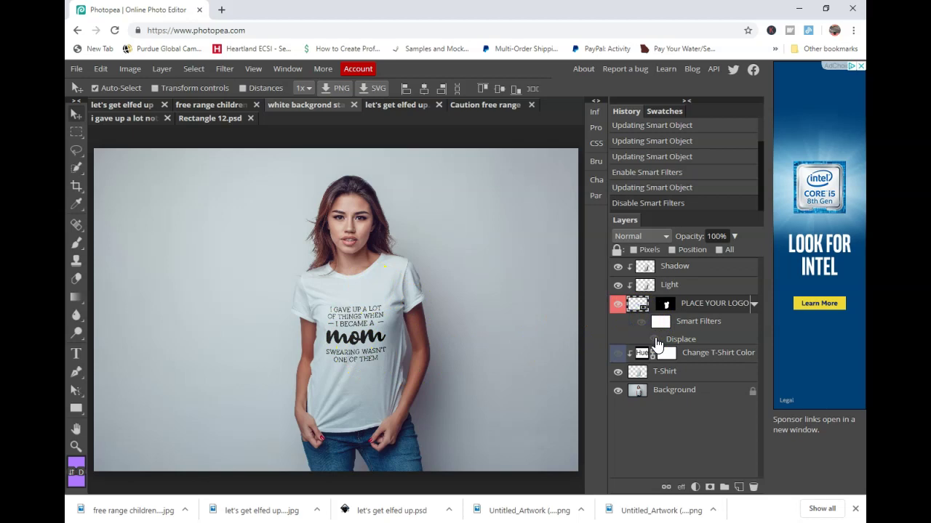
pyautogui.click(655, 340)
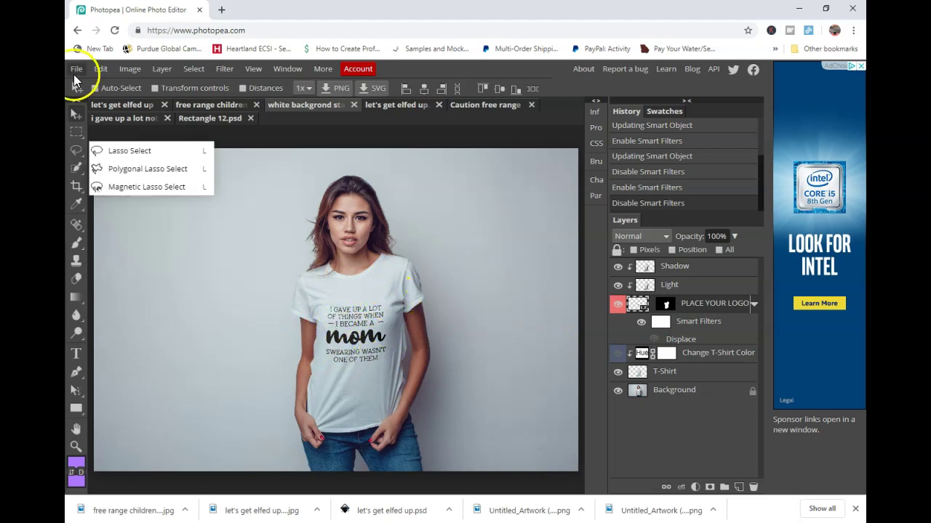
pyautogui.click(75, 68)
pyautogui.moveTo(109, 243)
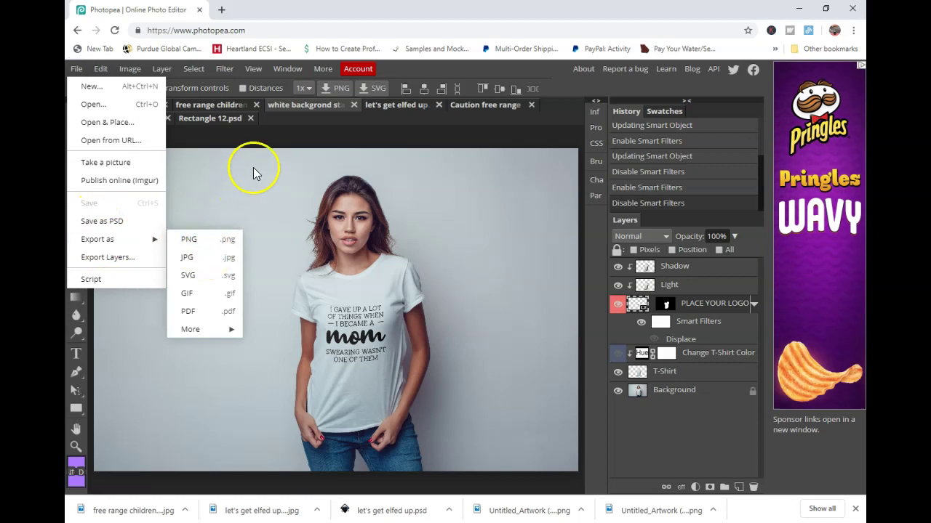
# - Rename the T-shirt mockup document to 'gave up a lot modckup'
pyautogui.click(295, 106)
pyautogui.doubleClick(295, 106)
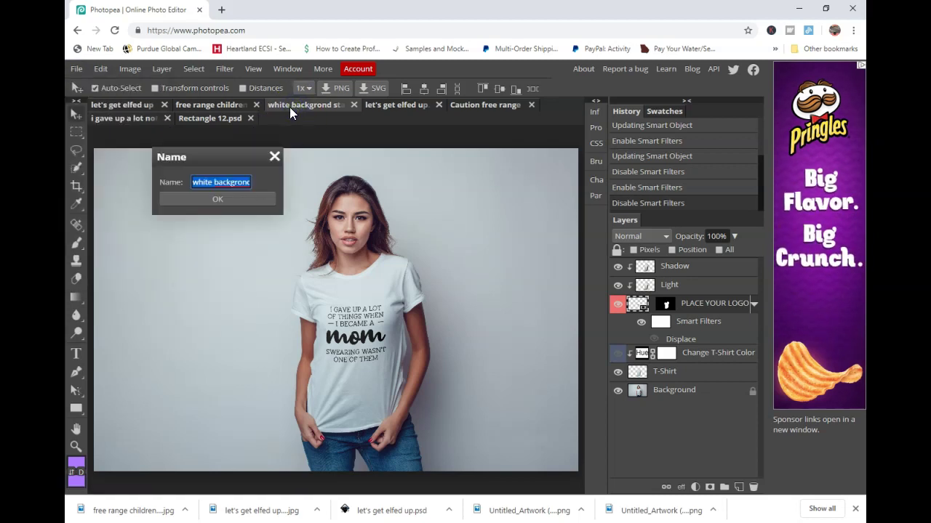
pyautogui.write('g')
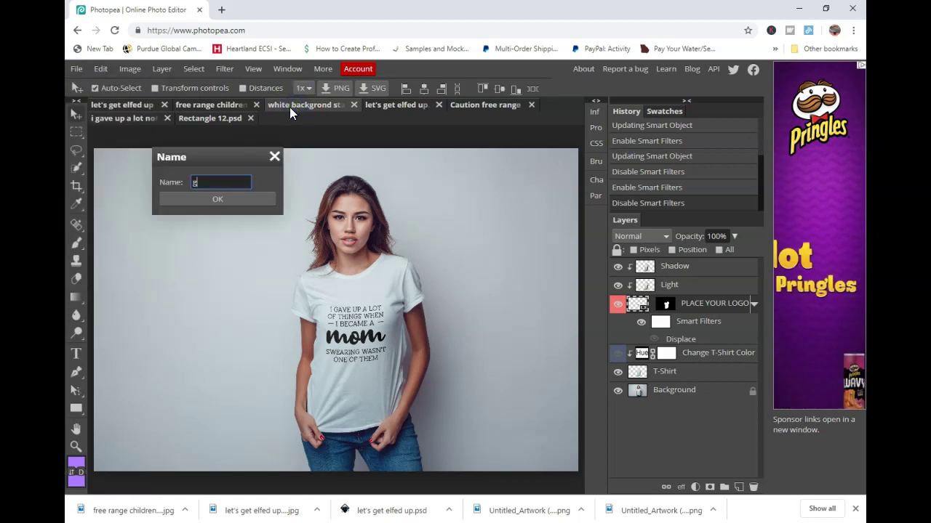
pyautogui.write('ave up')
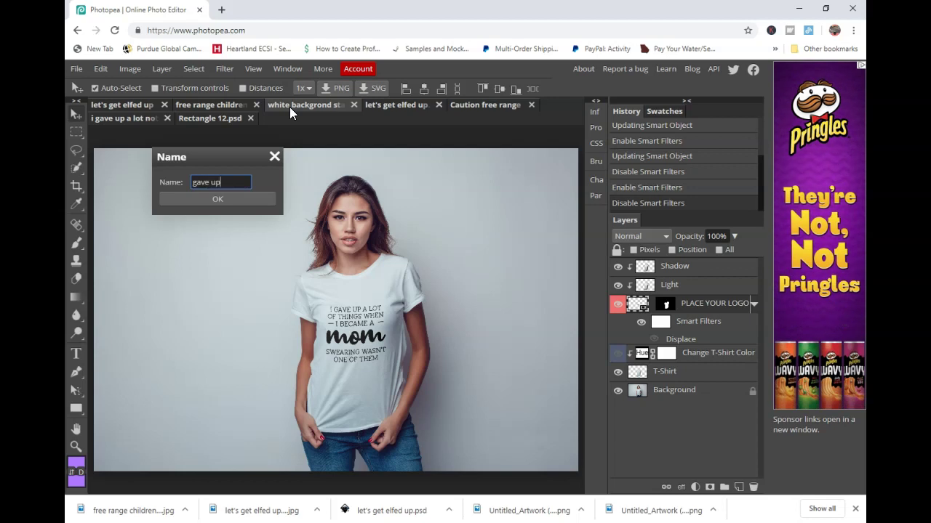
pyautogui.write(' a lot modckup')
pyautogui.click(210, 198)
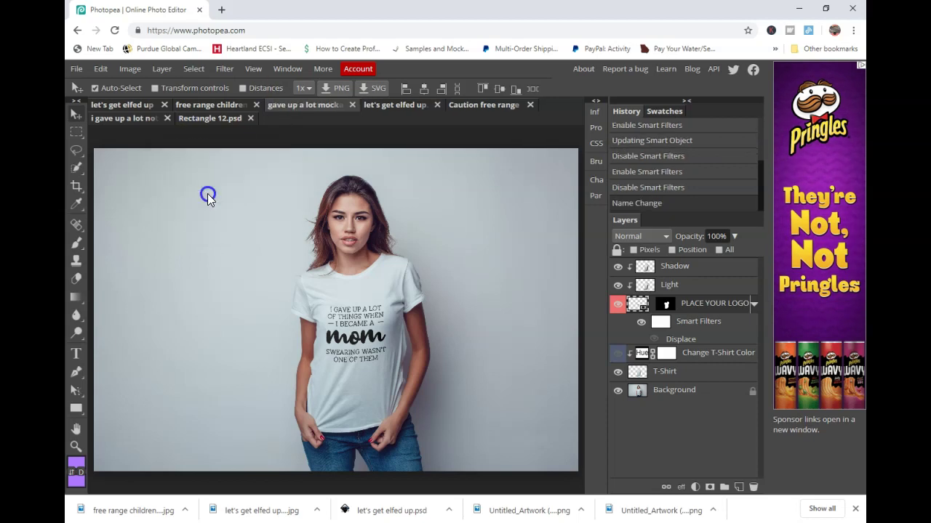
# - Choose JPG as the export format from File > Export as
pyautogui.click(77, 69)
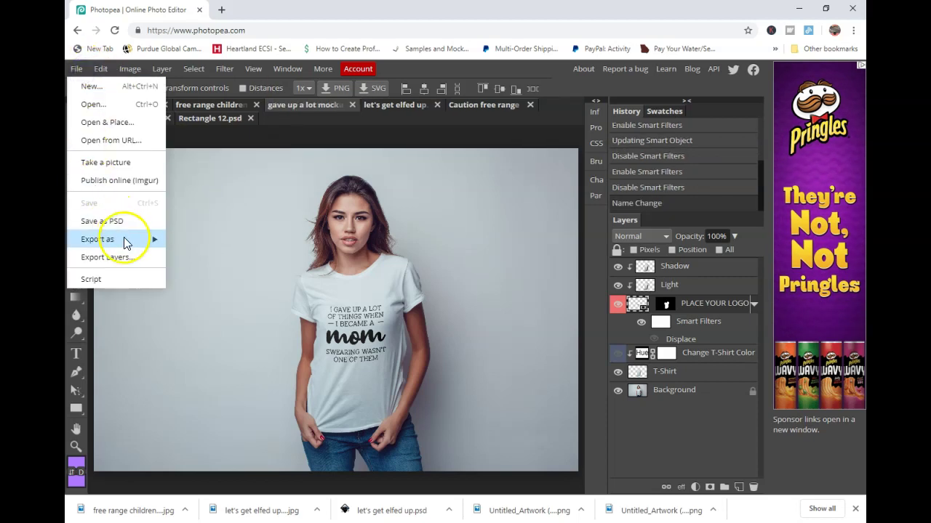
pyautogui.click(156, 240)
pyautogui.click(184, 259)
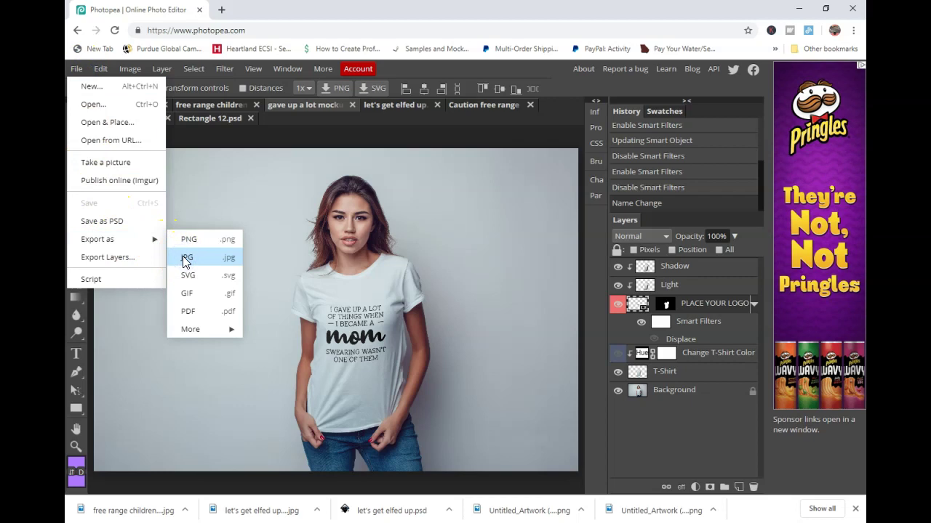
# - Save the mockup as a JPG with width 2000 px (2000 × 1334)
pyautogui.click(186, 260)
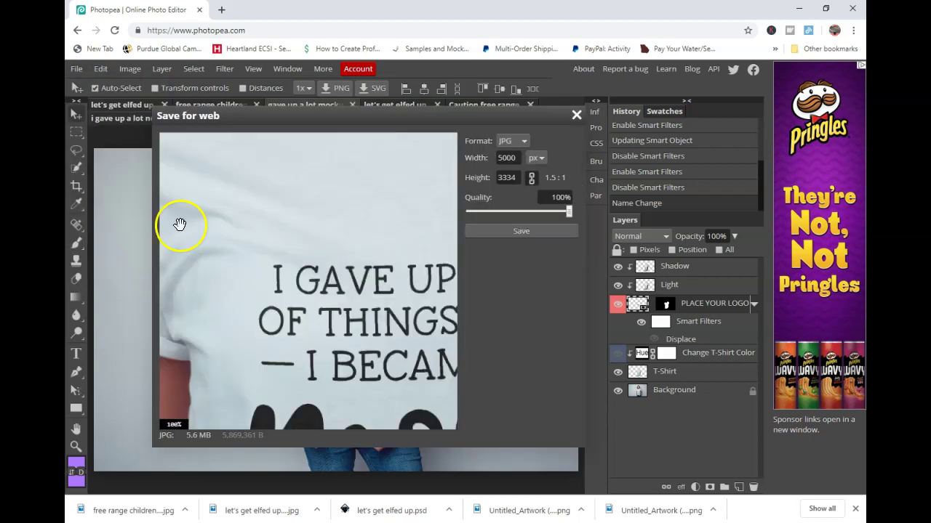
pyautogui.click(514, 156)
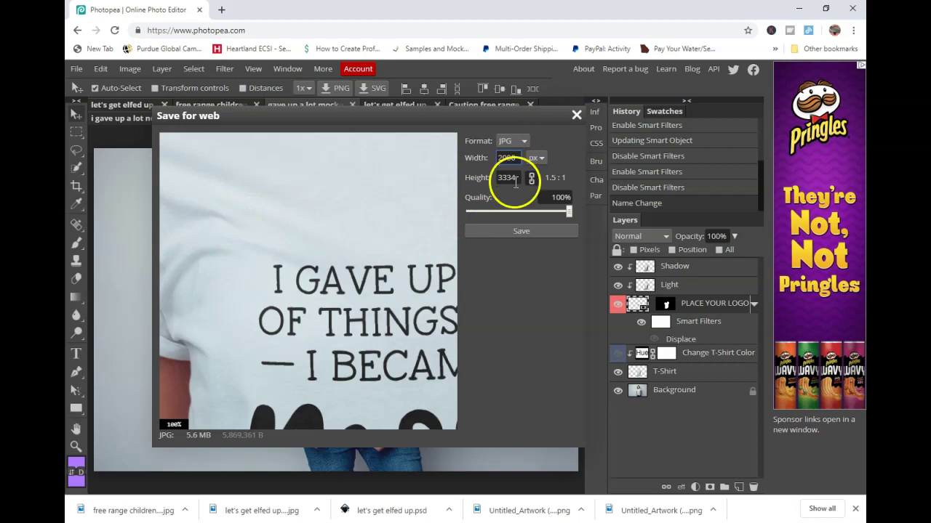
pyautogui.write('2000')
pyautogui.click(515, 182)
pyautogui.click(373, 237)
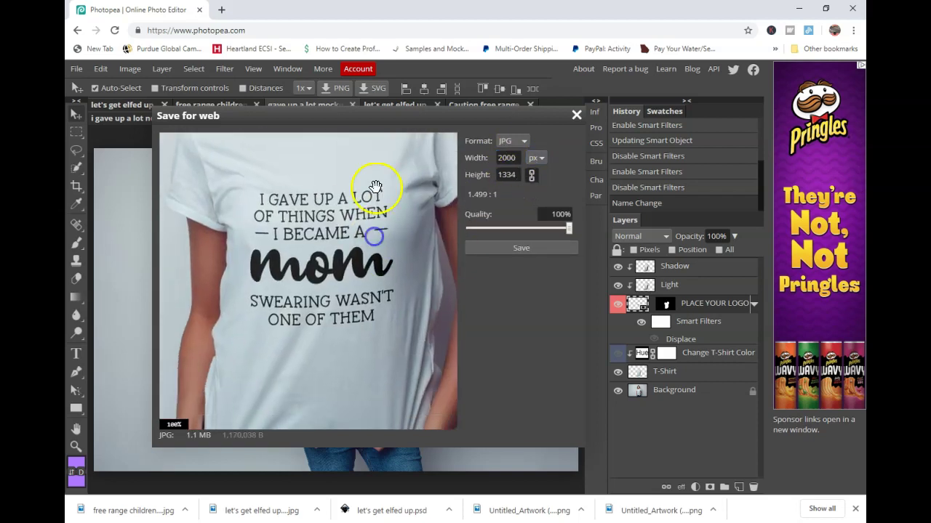
pyautogui.moveTo(374, 187); pyautogui.dragTo(393, 254)
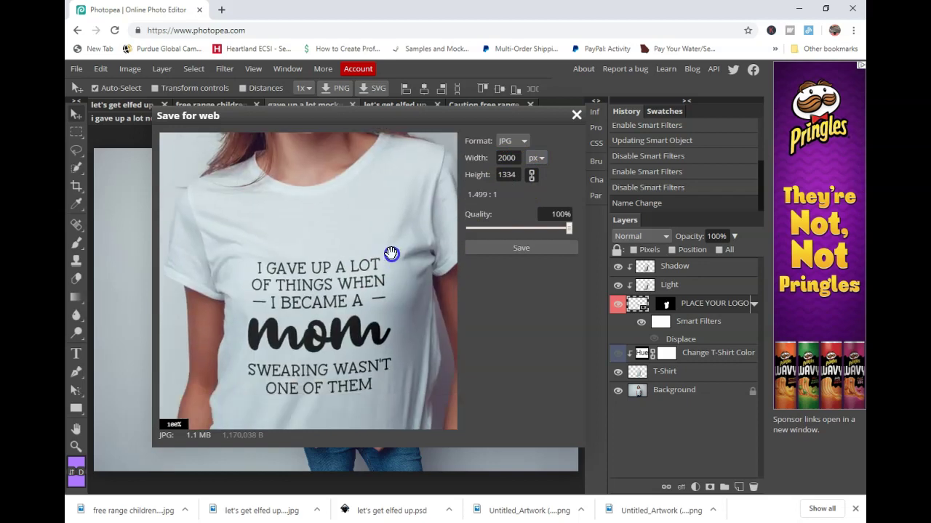
pyautogui.click(521, 248)
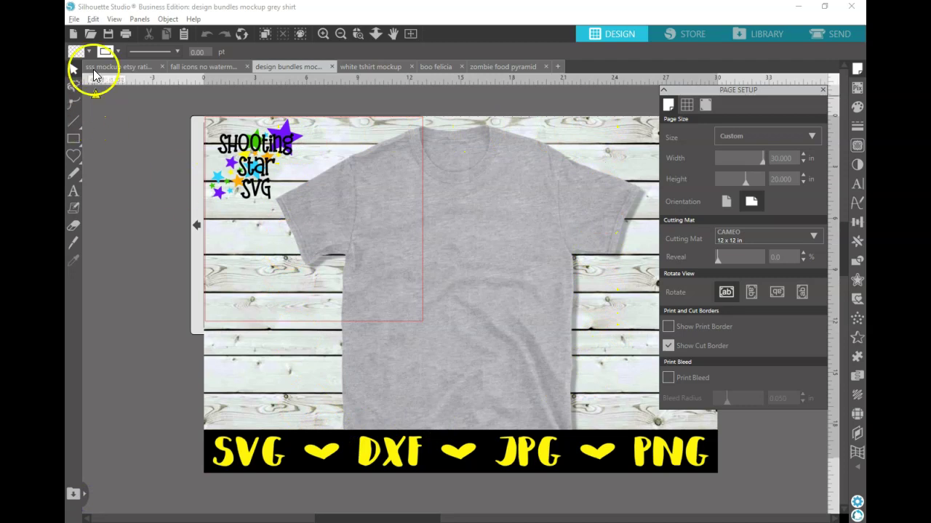
pyautogui.click(90, 34)
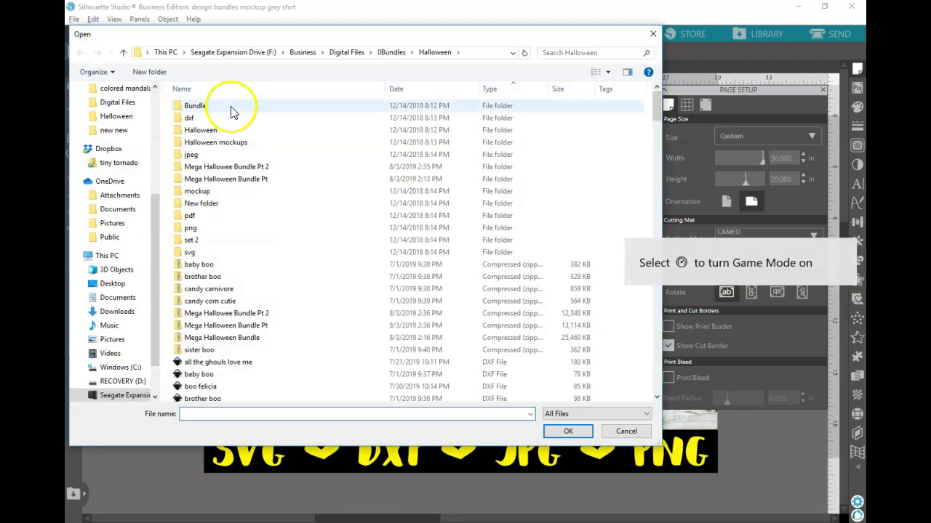
pyautogui.scroll(1, 134, 116)
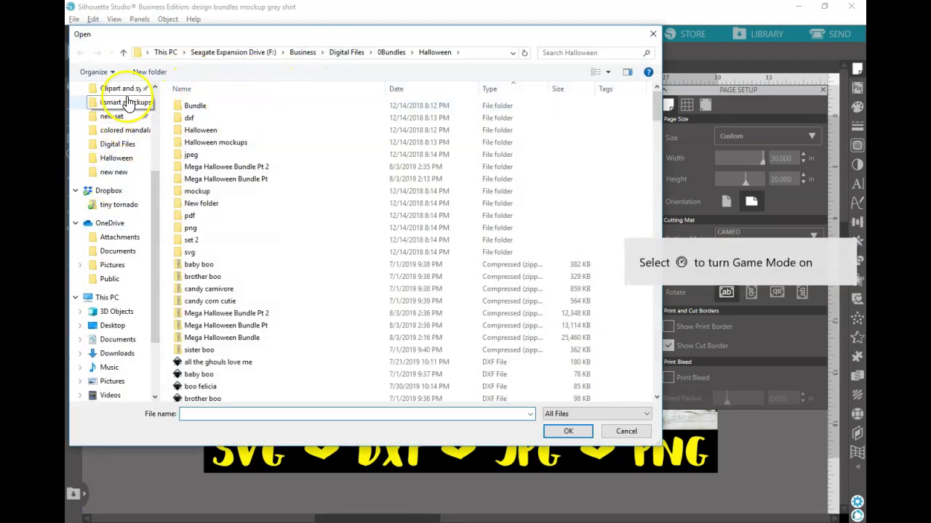
pyautogui.click(119, 89)
pyautogui.click(320, 56)
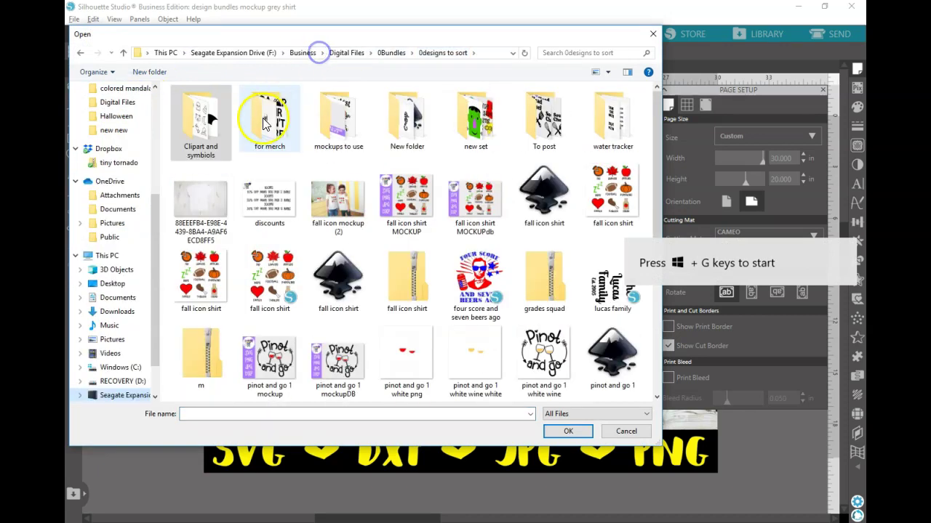
pyautogui.doubleClick(337, 104)
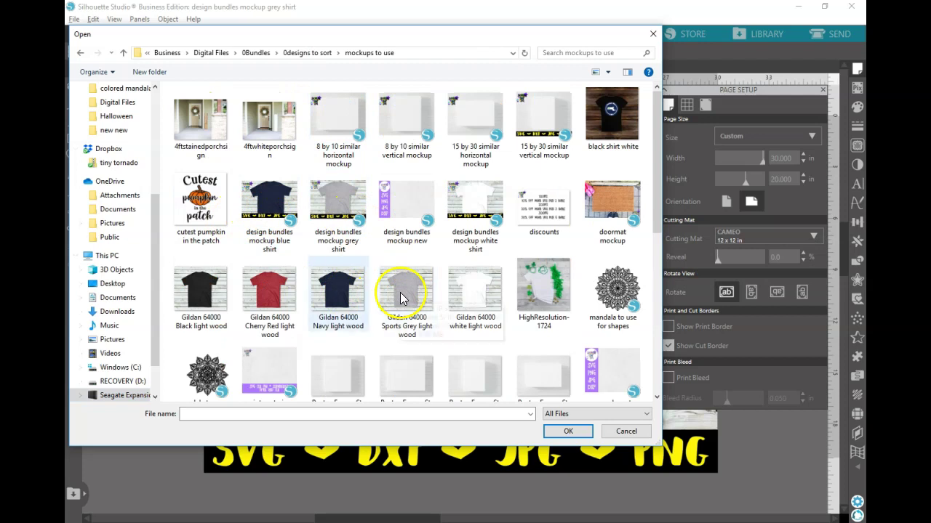
pyautogui.click(338, 291)
pyautogui.click(266, 295)
pyautogui.click(215, 291)
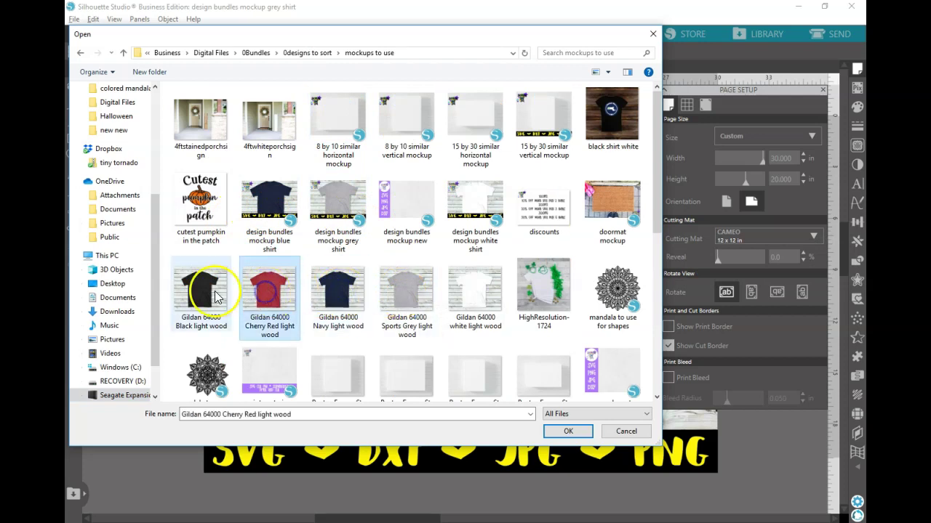
pyautogui.click(389, 293)
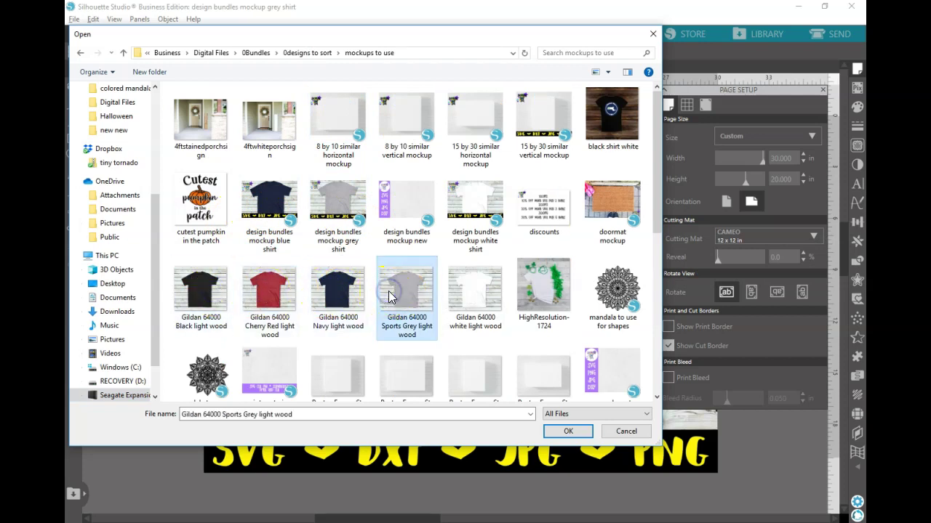
pyautogui.click(541, 290)
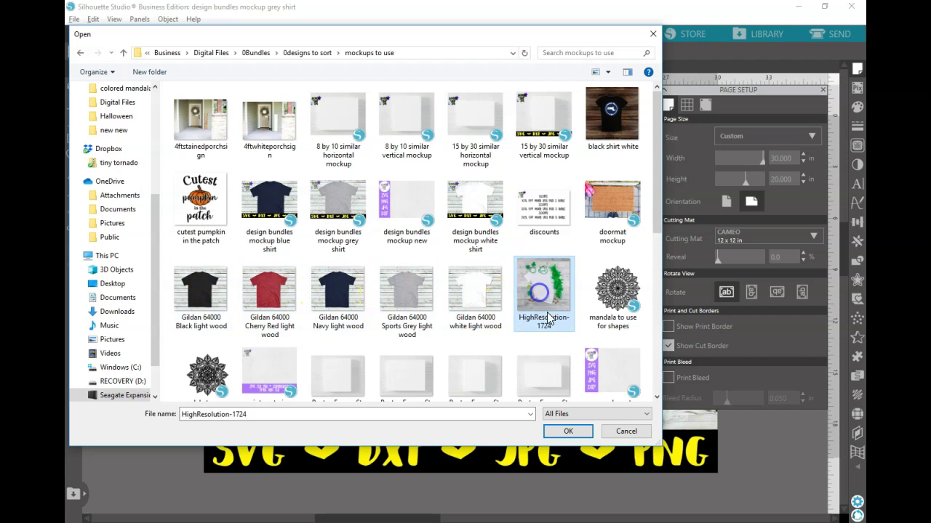
pyautogui.click(615, 431)
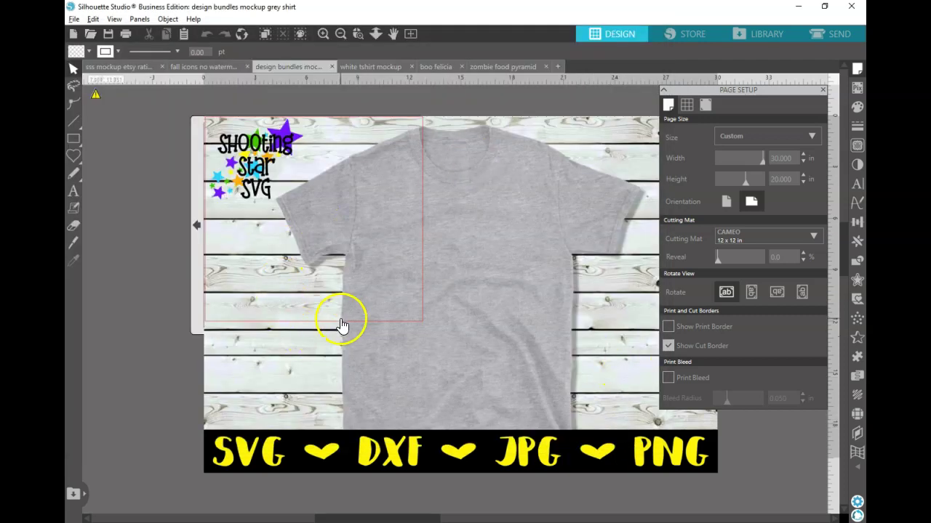
# - Select the entire ghost and BOO FELICIA lettering in the boo felicia document and copy it
pyautogui.click(434, 67)
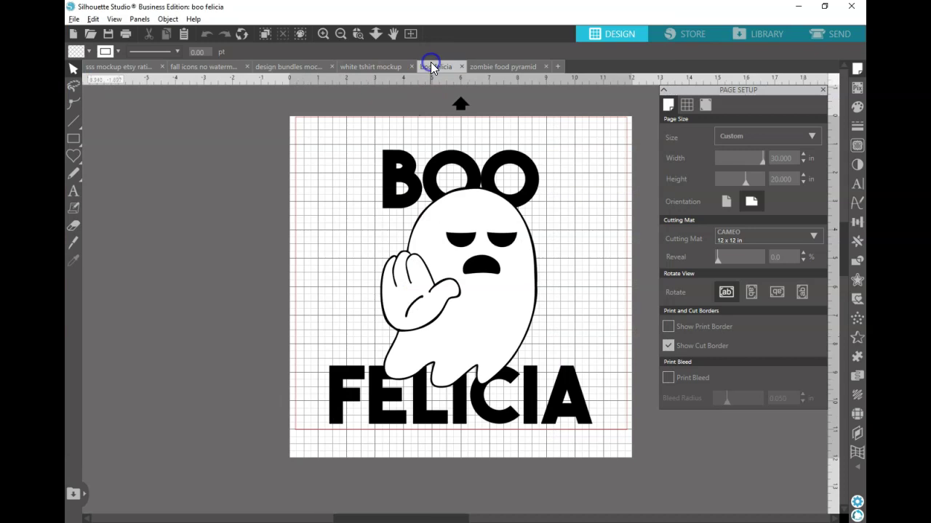
pyautogui.moveTo(516, 347); pyautogui.dragTo(604, 441)
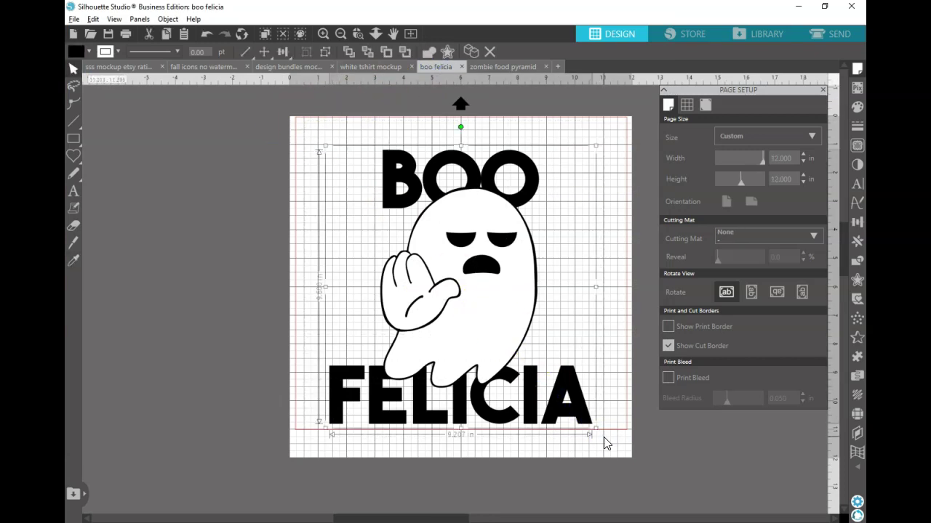
pyautogui.rightClick(489, 319)
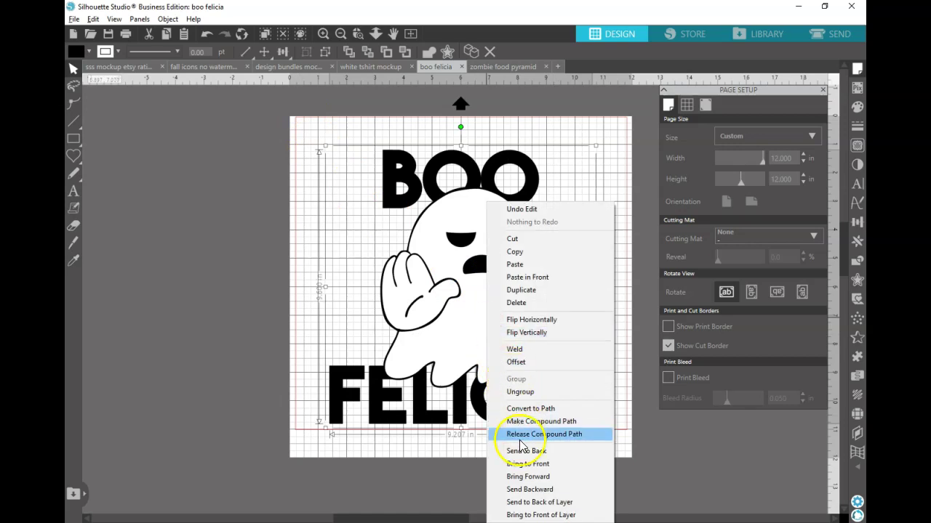
pyautogui.click(529, 252)
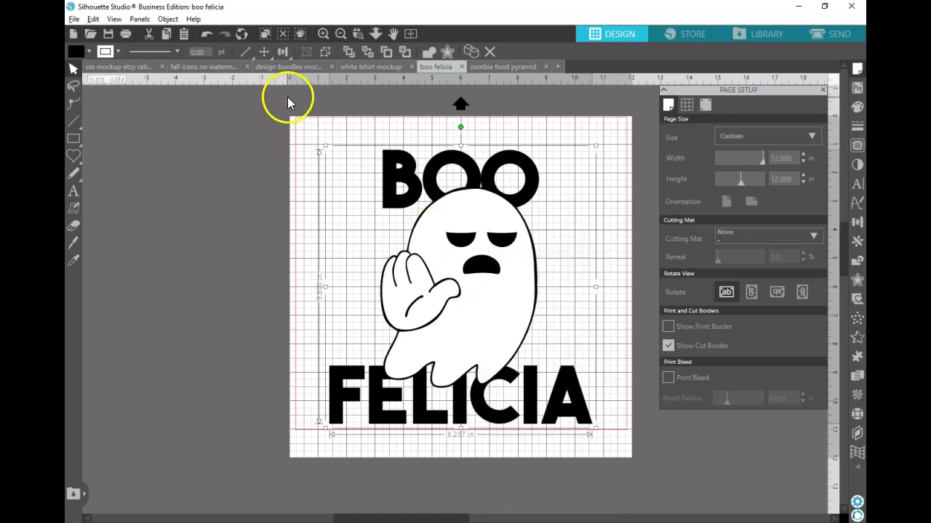
# - Paste Boo Felicia onto the grey shirt mockup, resized to about 7.25 in wide on the chest
pyautogui.click(288, 67)
pyautogui.rightClick(299, 149)
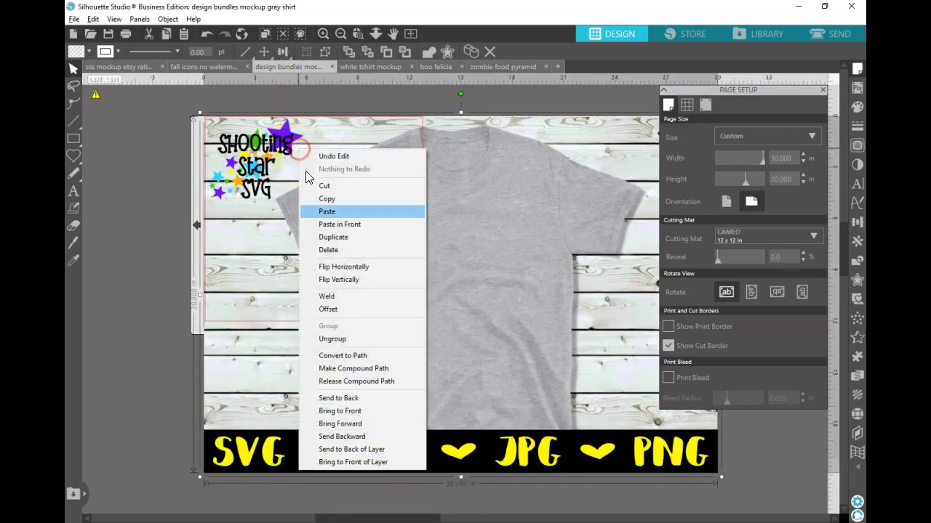
pyautogui.click(362, 212)
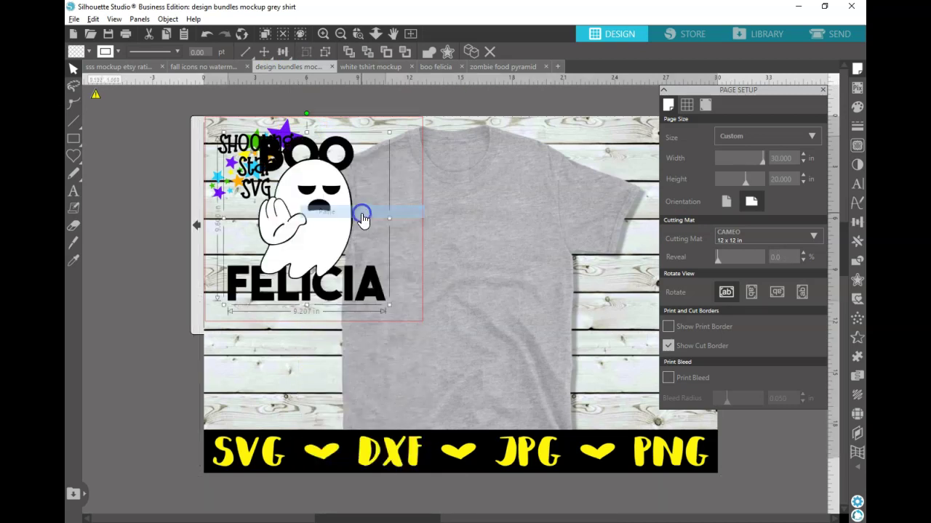
pyautogui.moveTo(336, 220); pyautogui.dragTo(480, 279)
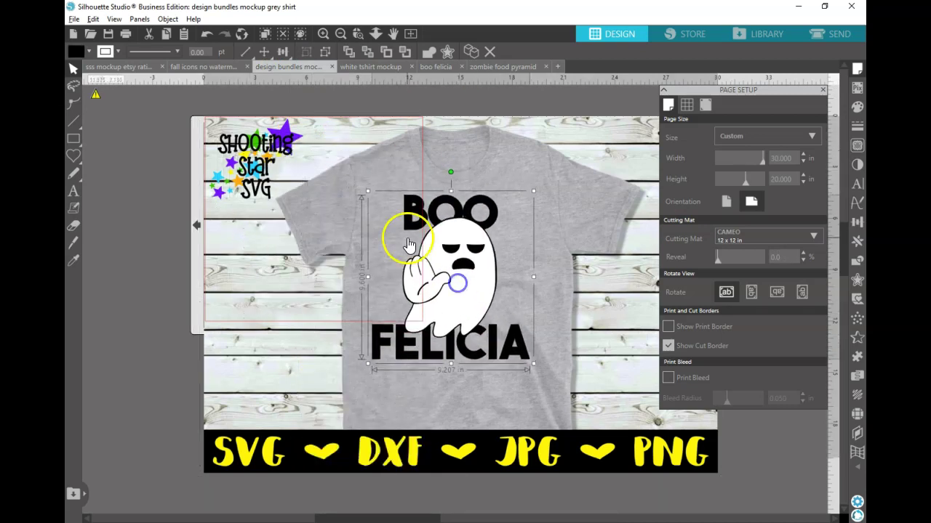
pyautogui.moveTo(368, 193); pyautogui.dragTo(401, 223)
pyautogui.moveTo(466, 304); pyautogui.dragTo(457, 274)
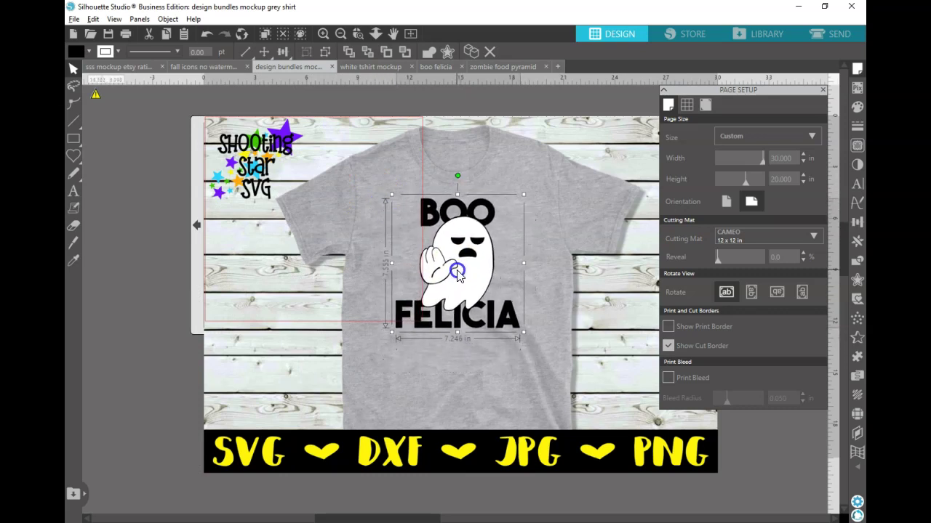
pyautogui.moveTo(454, 271); pyautogui.dragTo(458, 273)
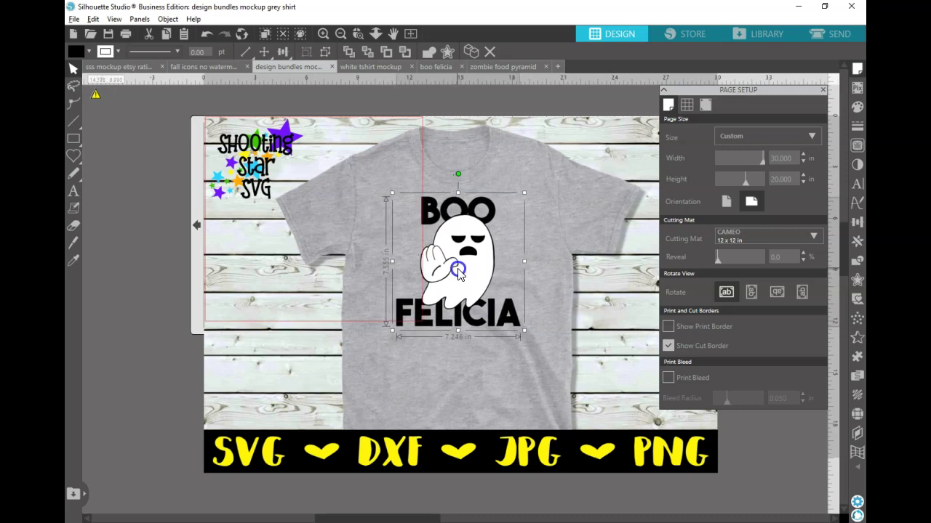
pyautogui.click(166, 307)
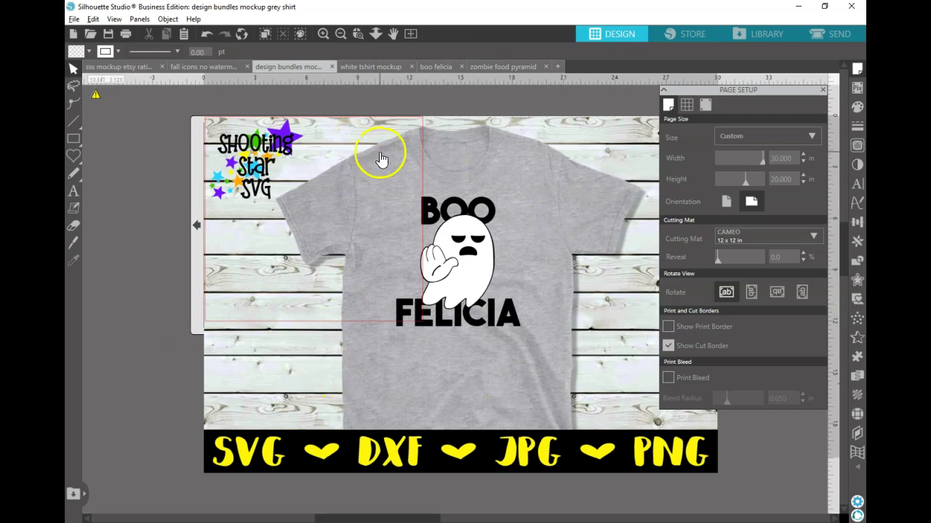
# - Copy the Zombie Food Pyramid design from its own document
pyautogui.click(379, 64)
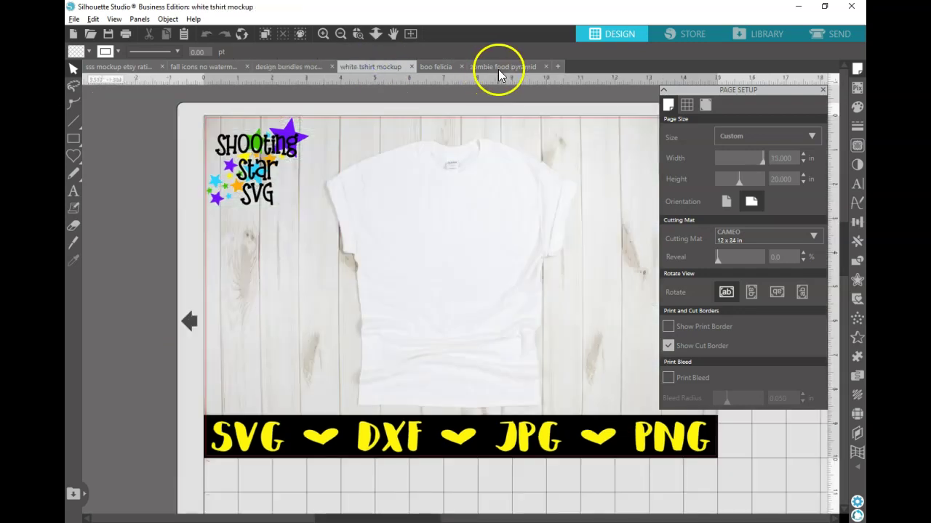
pyautogui.click(498, 67)
pyautogui.click(513, 374)
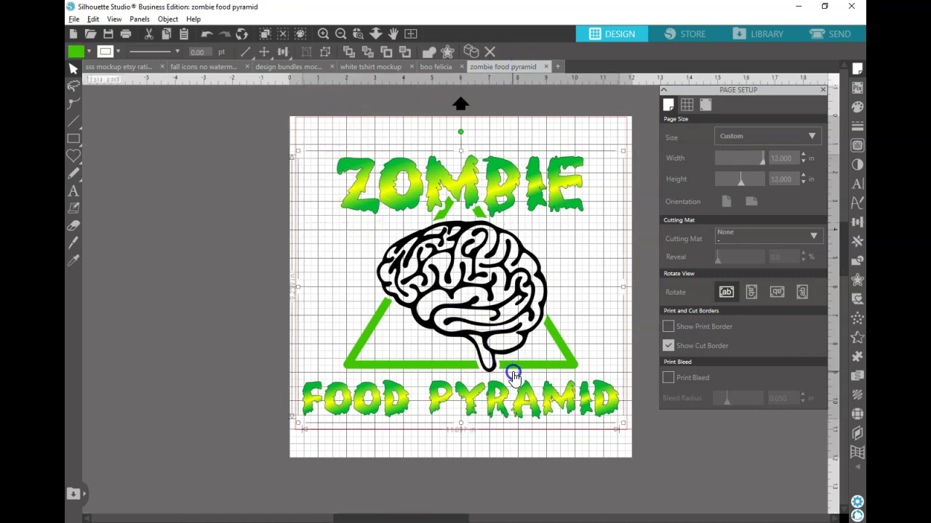
pyautogui.rightClick(513, 374)
pyautogui.click(541, 95)
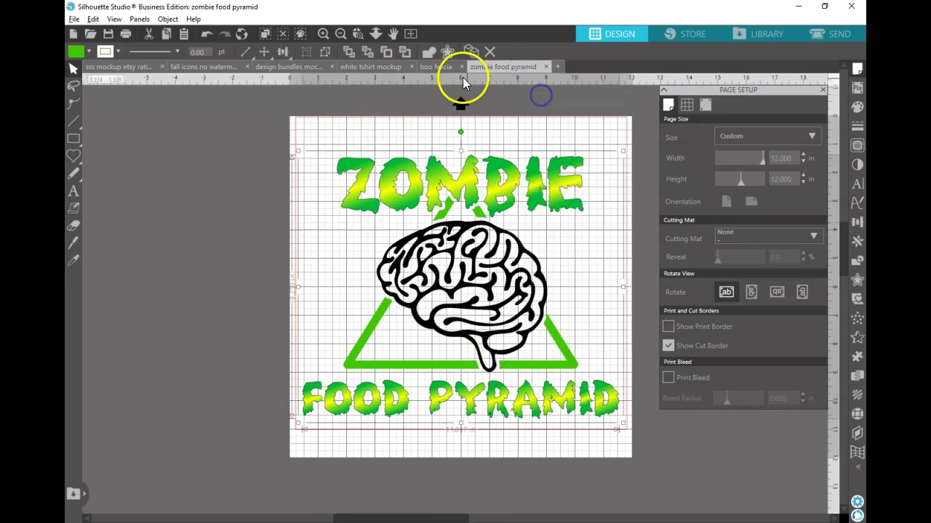
# - Paste it onto the white shirt mockup and scale it to about 3.487 × 2.909 in
pyautogui.click(357, 66)
pyautogui.rightClick(331, 190)
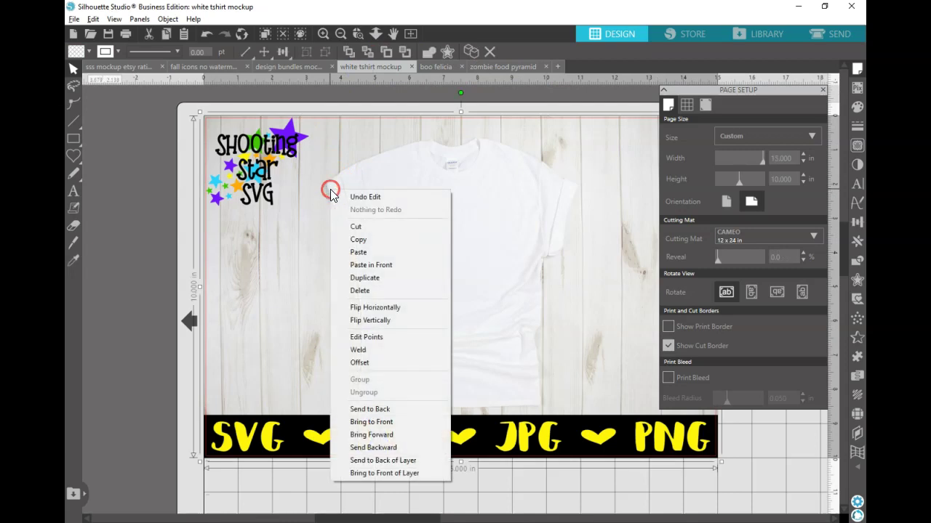
pyautogui.click(355, 253)
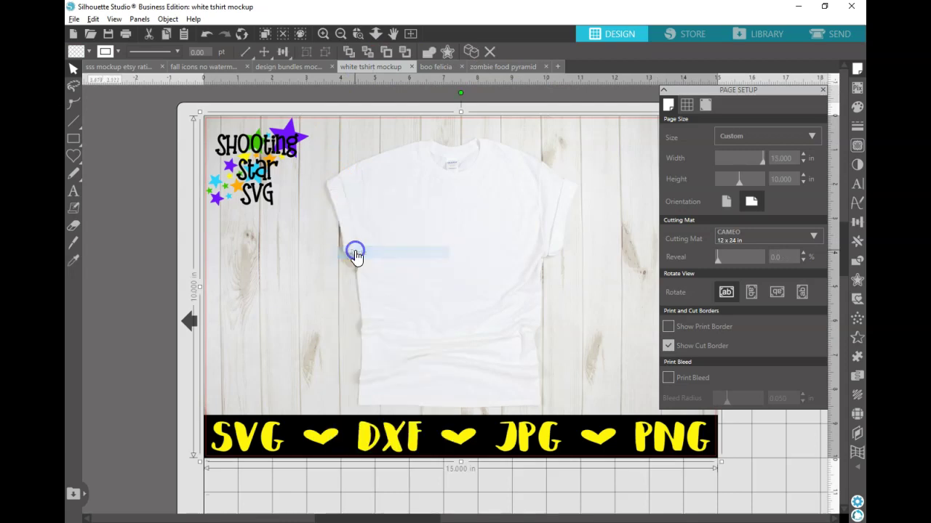
pyautogui.click(212, 164)
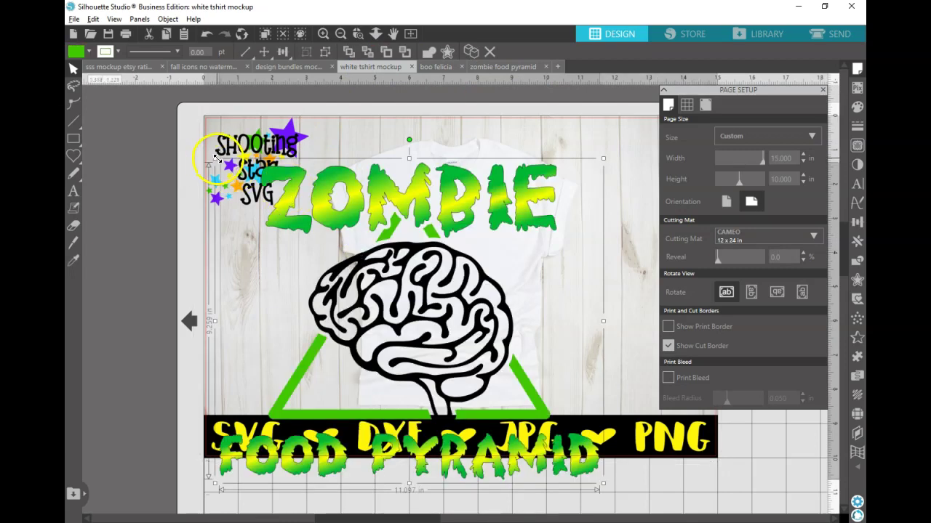
pyautogui.moveTo(260, 198); pyautogui.dragTo(431, 226)
pyautogui.click(378, 210)
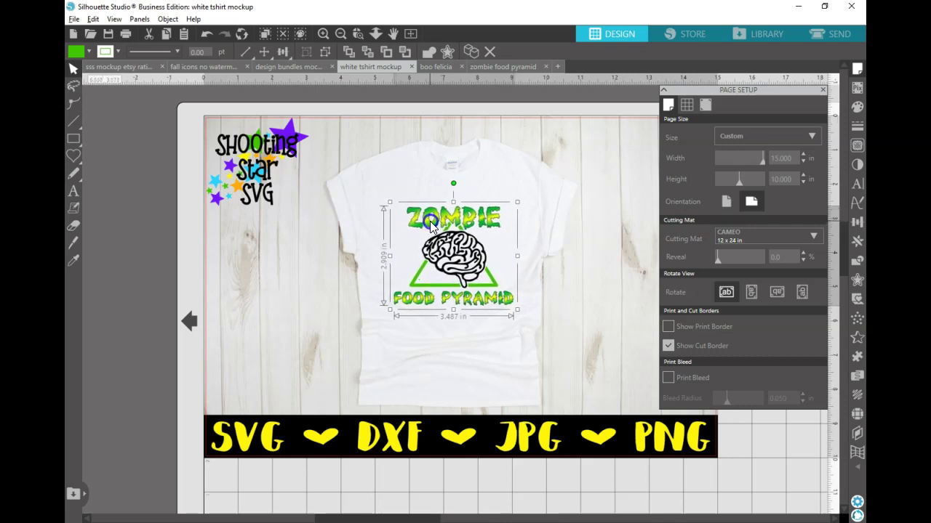
pyautogui.click(136, 283)
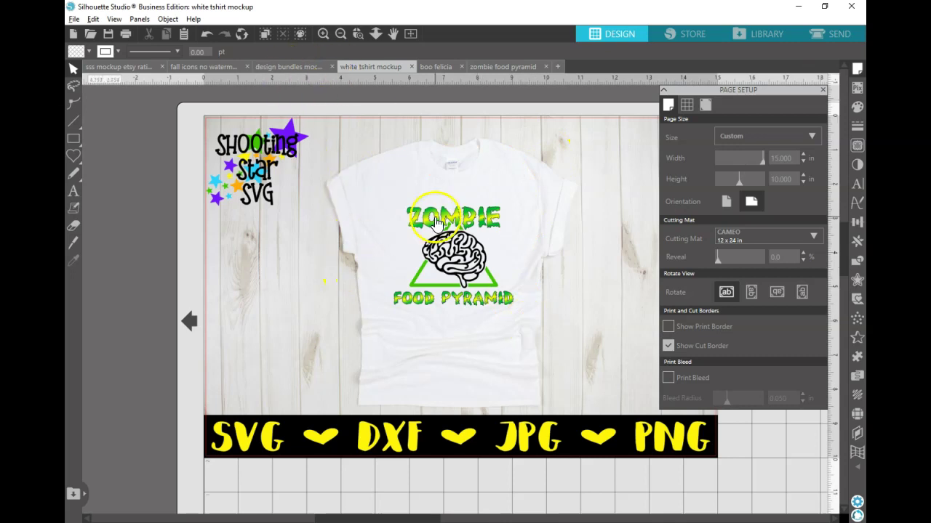
pyautogui.click(456, 225)
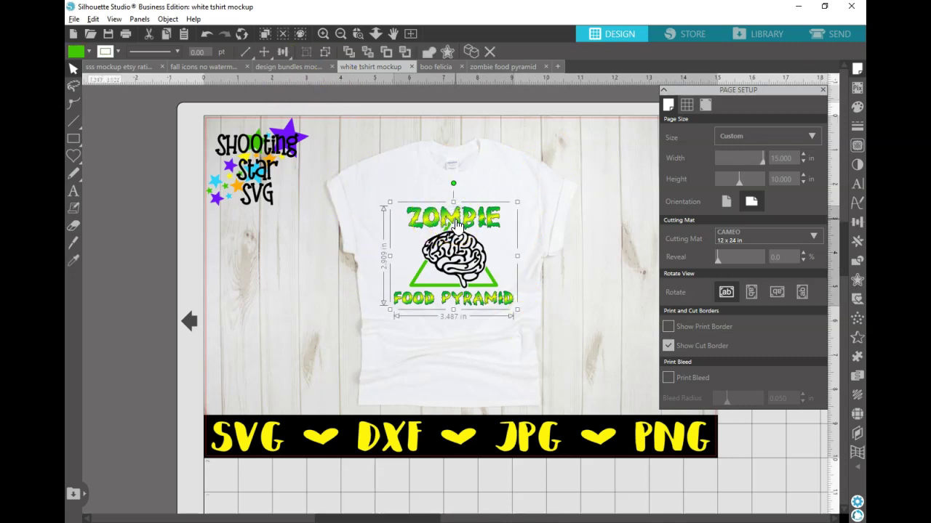
# - Delete the Zombie design from the white shirt and Boo Felicia from the grey shirt
pyautogui.press('Delete')
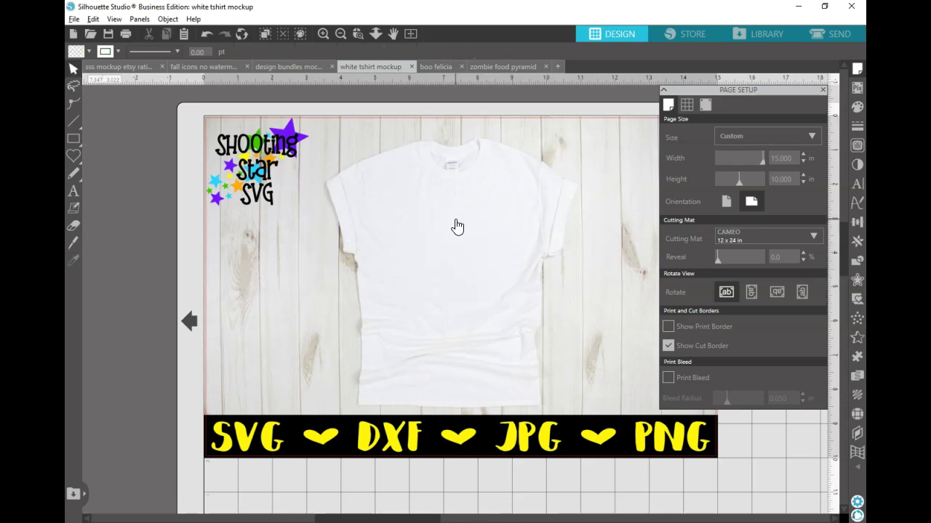
pyautogui.click(280, 65)
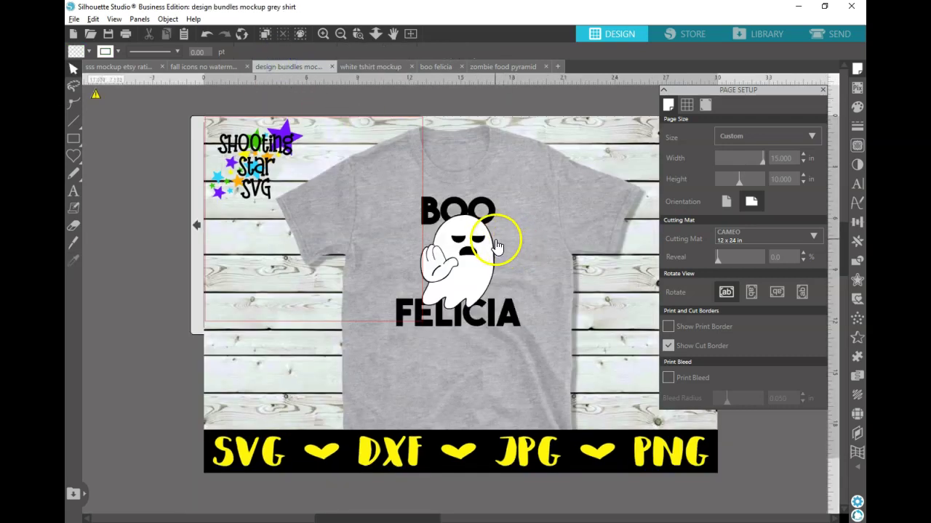
pyautogui.click(460, 250)
pyautogui.press('Delete')
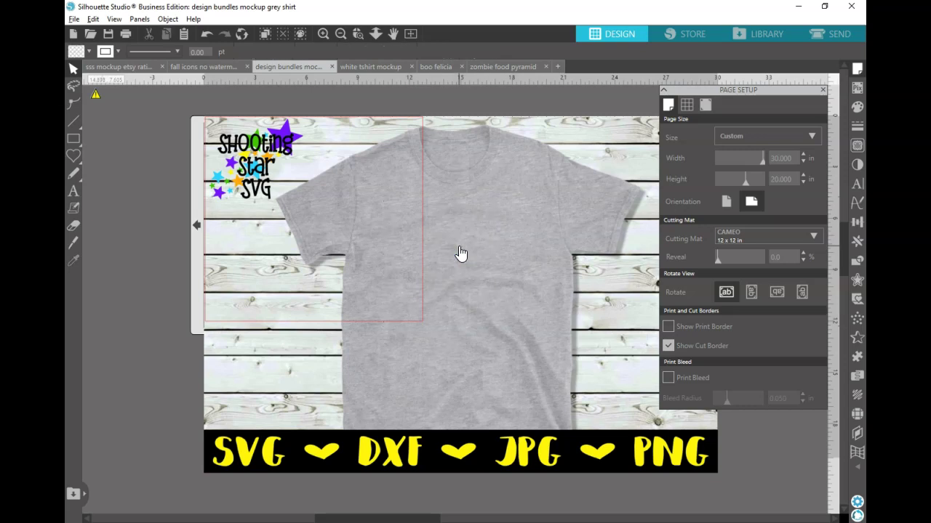
# - Paste the Zombie Food Pyramid onto the grey shirt, enlarged and centred on the chest
pyautogui.hotkey('ctrl', 'v')
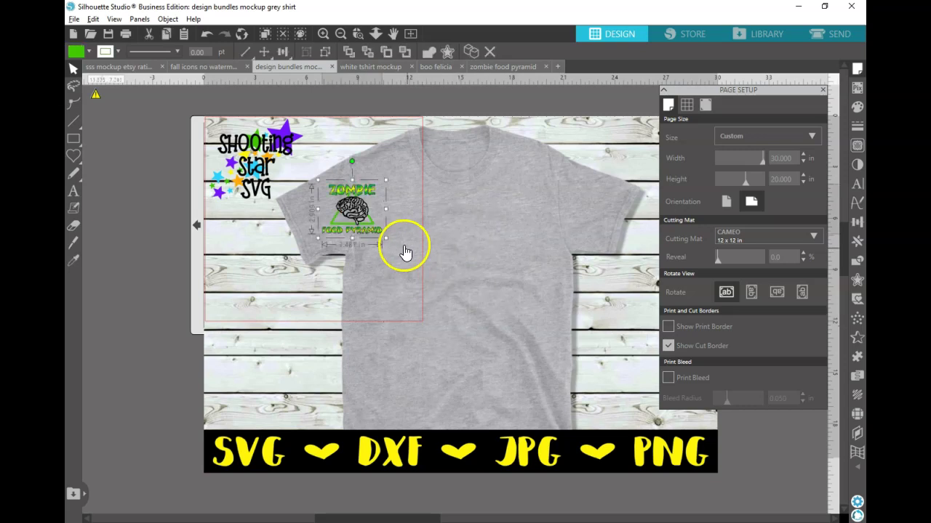
pyautogui.moveTo(387, 238); pyautogui.dragTo(468, 314)
pyautogui.moveTo(425, 201); pyautogui.dragTo(484, 219)
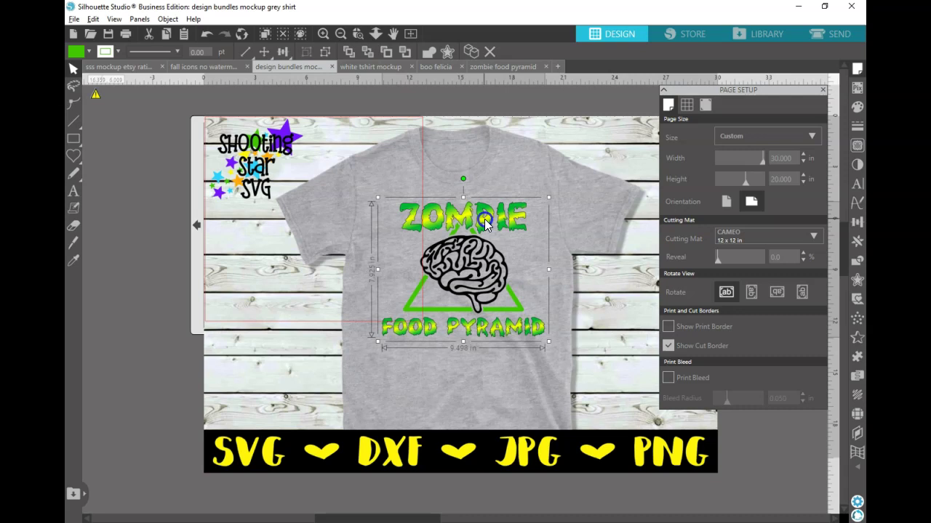
pyautogui.moveTo(484, 219); pyautogui.dragTo(481, 233)
pyautogui.click(144, 280)
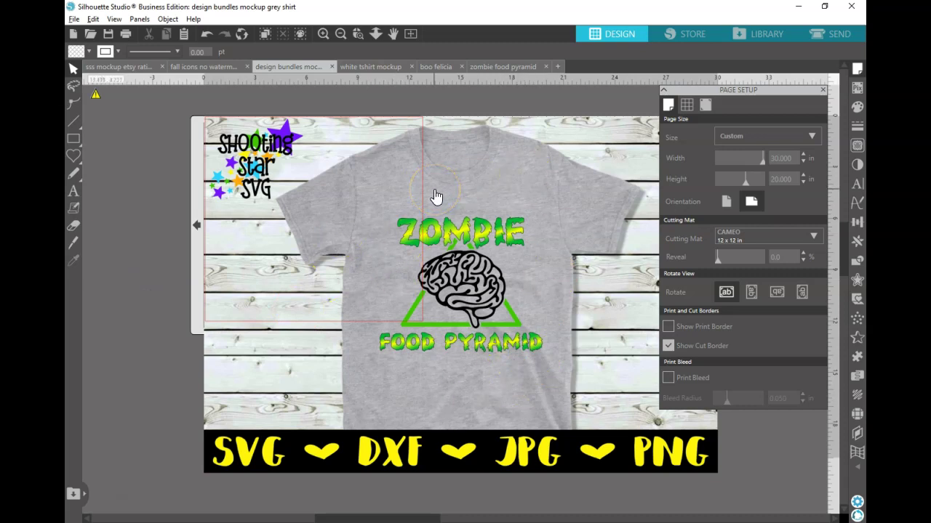
pyautogui.moveTo(513, 200); pyautogui.dragTo(536, 205)
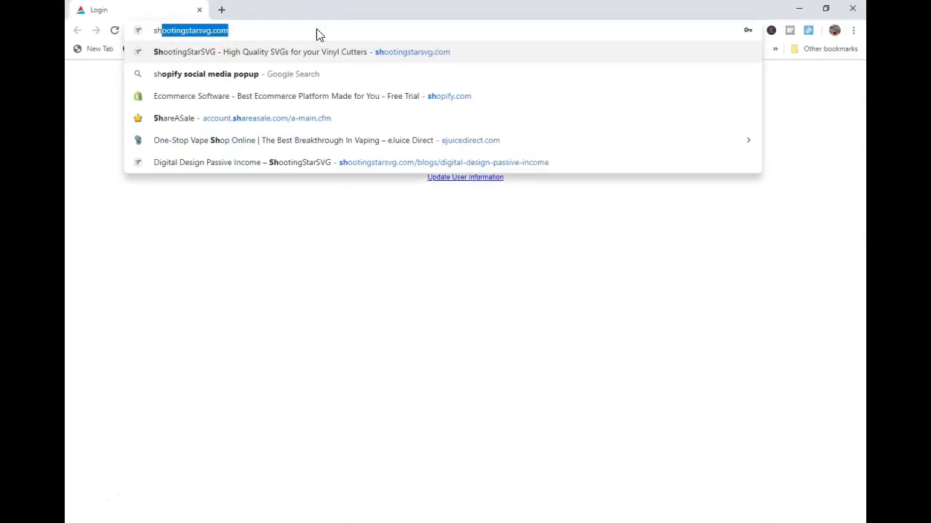
# - Load shootingstarsvg.com and open its Digital Design Passive Income blog
pyautogui.press('Return')
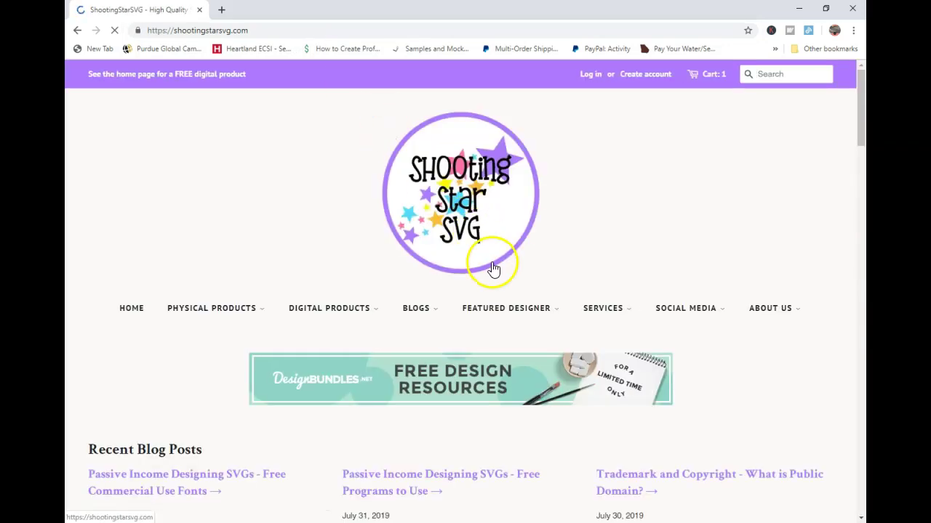
pyautogui.moveTo(507, 311)
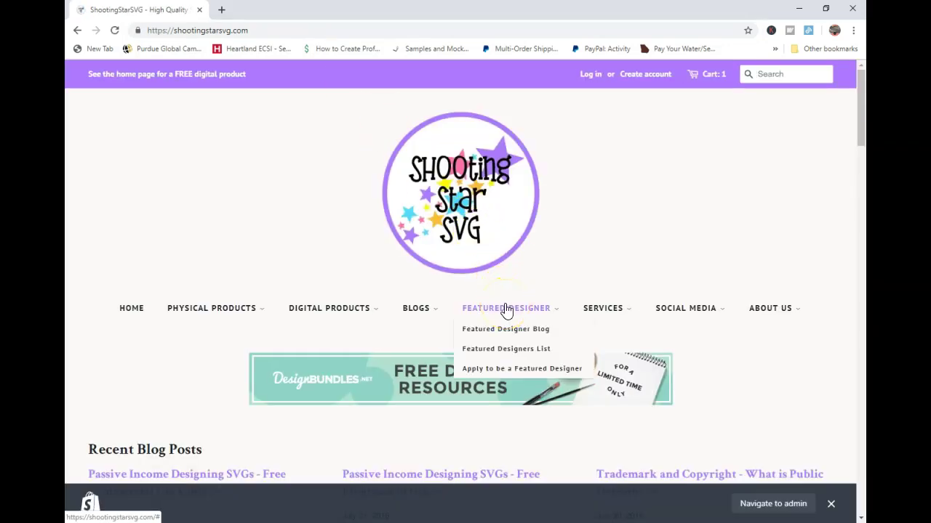
pyautogui.scroll(-1, 507, 311)
pyautogui.moveTo(422, 253)
pyautogui.click(426, 275)
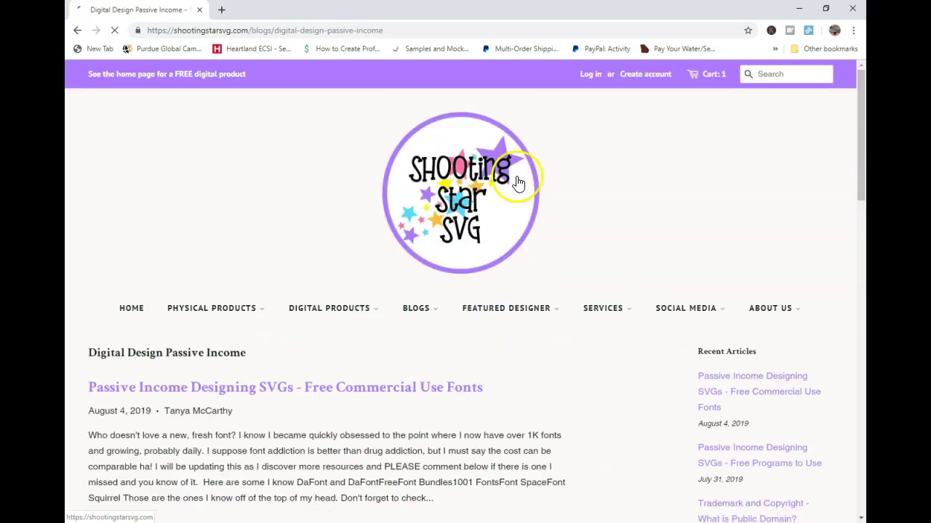
# - Look over the blog posts, then start going to facebook.com in a new tab
pyautogui.scroll(-5, 580, 290)
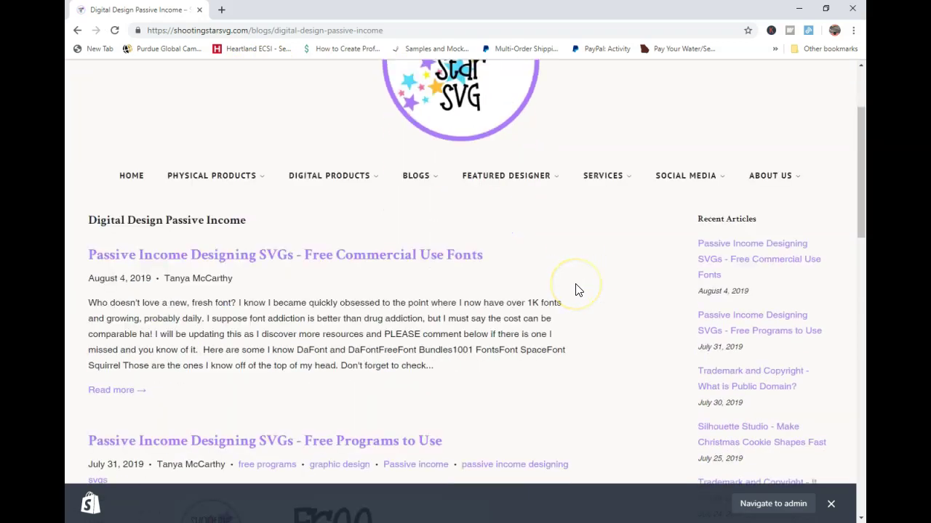
pyautogui.scroll(-2, 579, 290)
pyautogui.scroll(7, 580, 291)
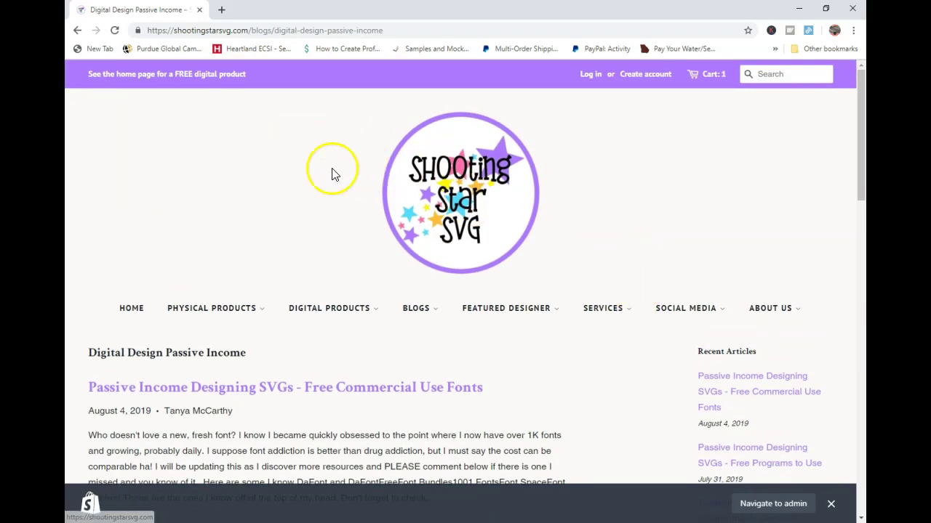
pyautogui.click(217, 9)
pyautogui.write('fa')
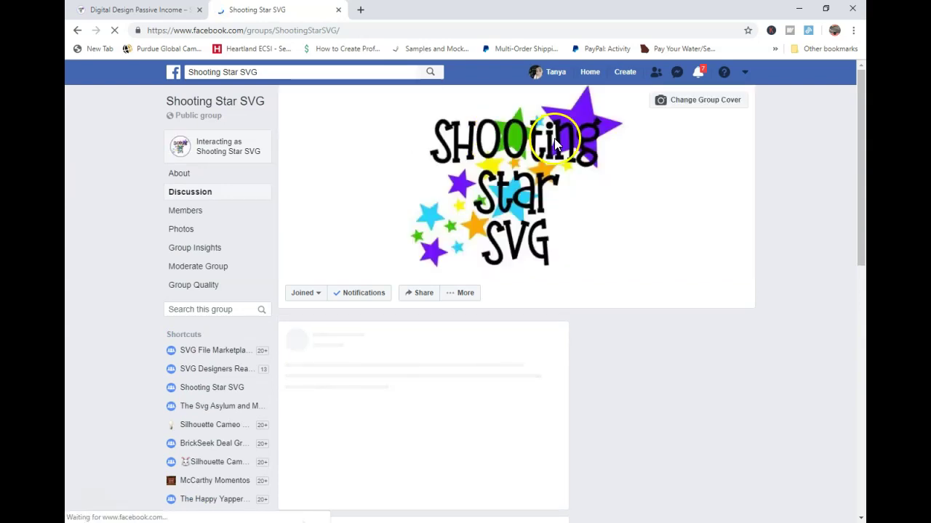
# - Scroll the Shooting Star SVG group's Discussion feed down to the coffee T-shirt mockup posts
pyautogui.click(383, 129)
pyautogui.scroll(-3, 481, 201)
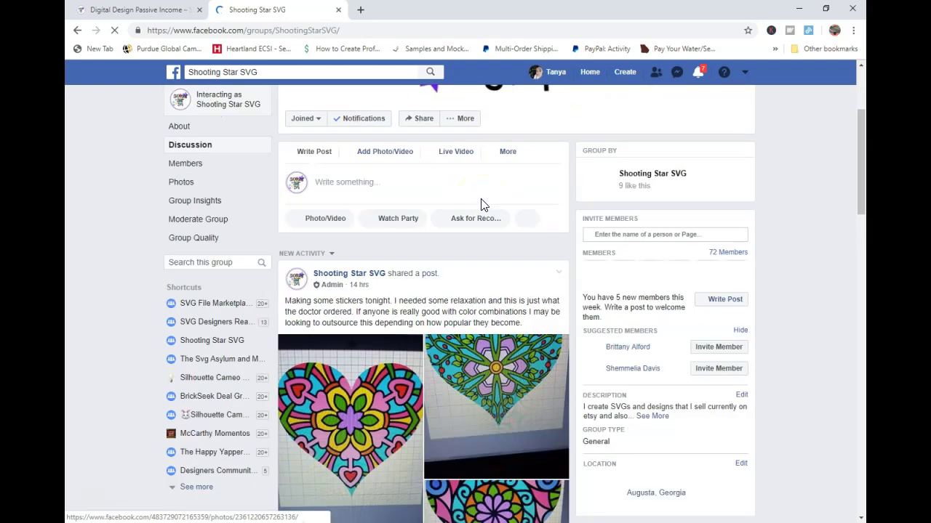
pyautogui.scroll(-10, 481, 204)
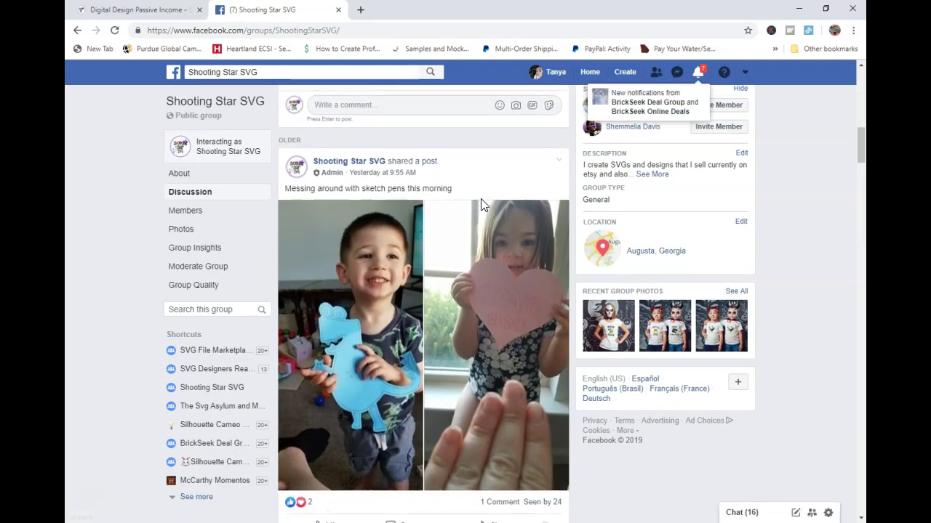
pyautogui.scroll(-3, 480, 204)
pyautogui.scroll(-6, 481, 202)
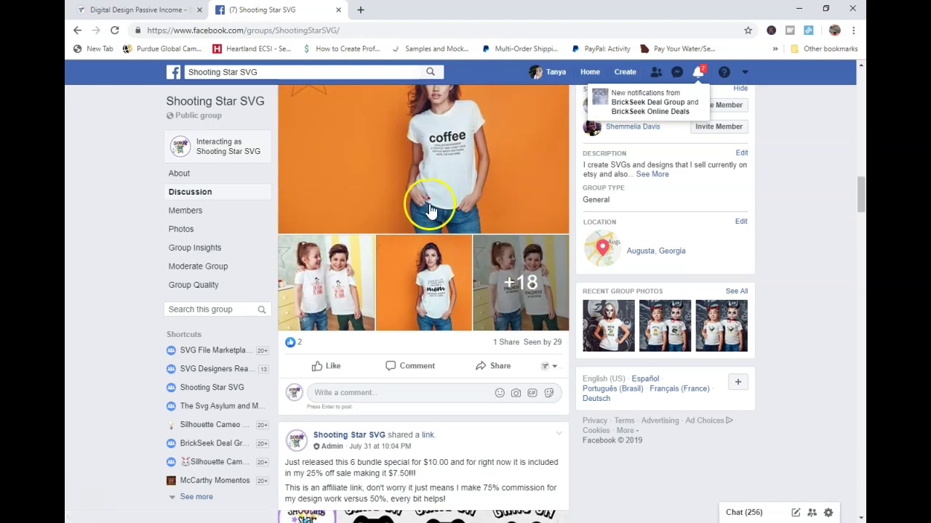
pyautogui.scroll(-3, 430, 211)
pyautogui.scroll(3, 430, 211)
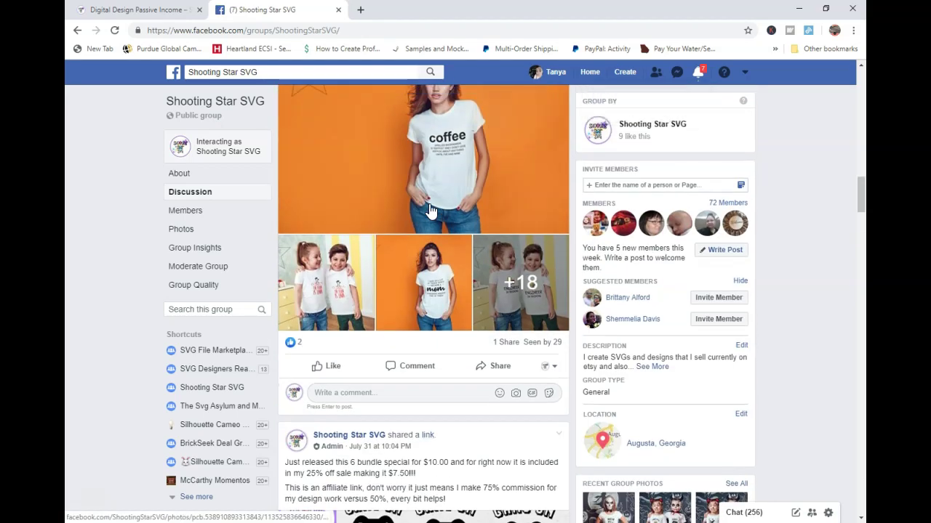
# - Return to the Digital Design Passive Income blog tab and scroll through its posts
pyautogui.click(139, 9)
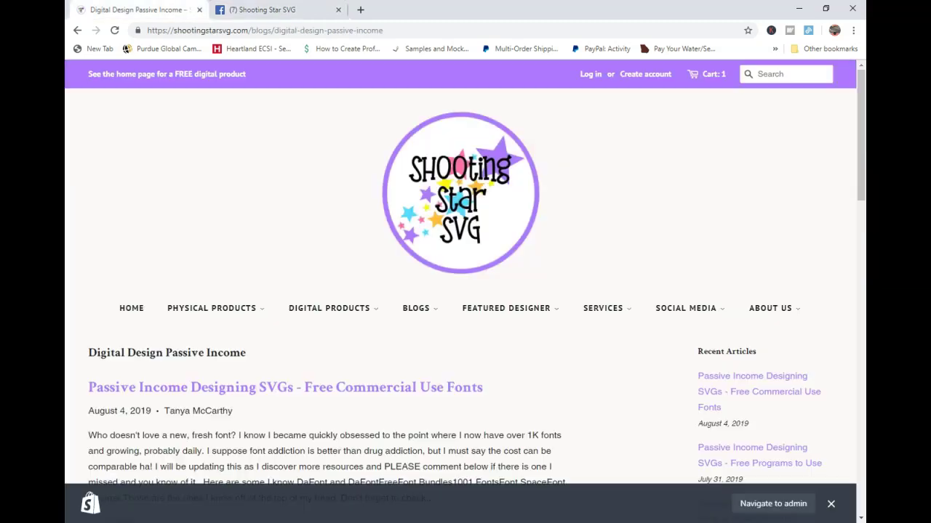
pyautogui.scroll(-2, 336, 259)
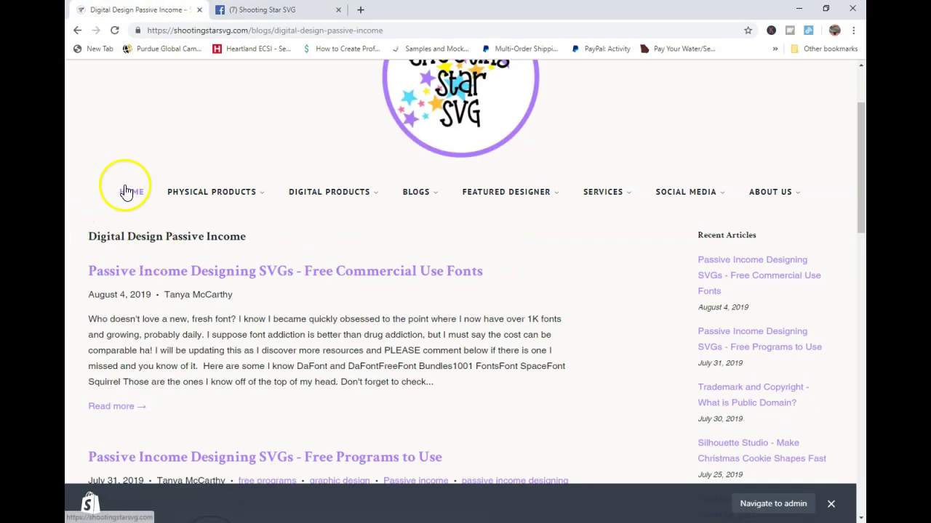
pyautogui.scroll(-3, 357, 373)
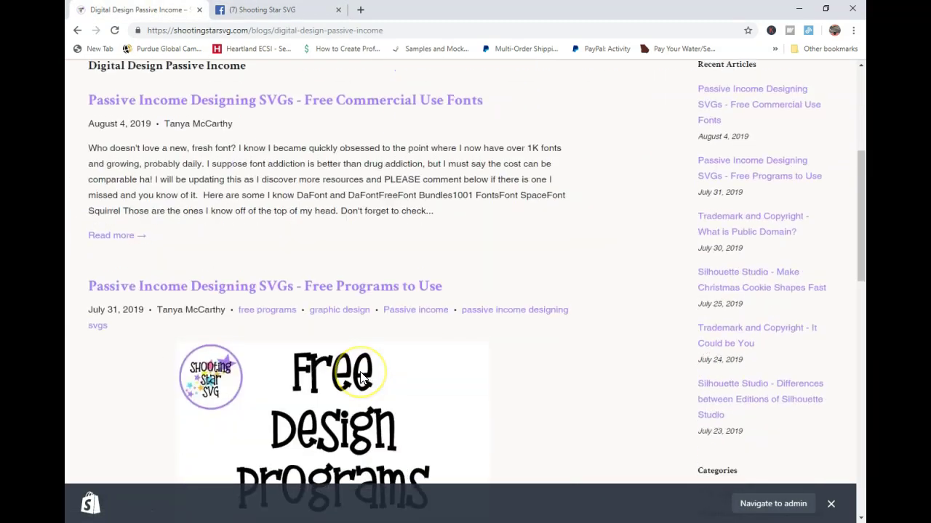
pyautogui.scroll(3, 362, 378)
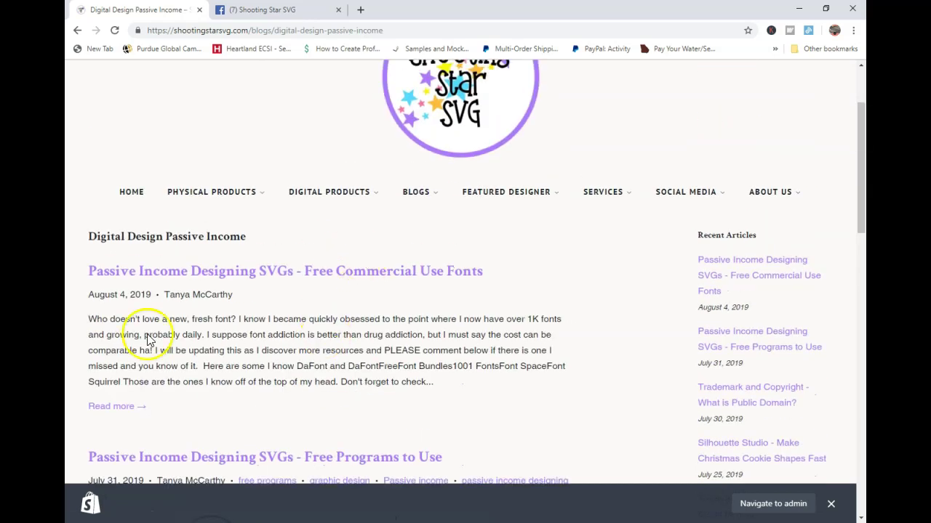